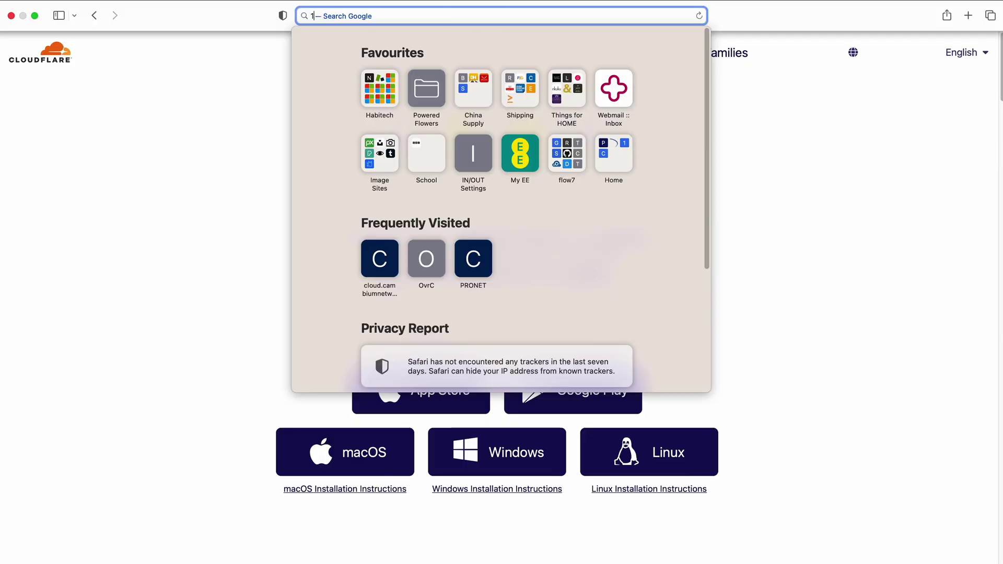
# - Sign in to the NSE 3000 at 192.168.200.1 with the default admin credentials, declining password saving
pyautogui.write('92.168.200.1')
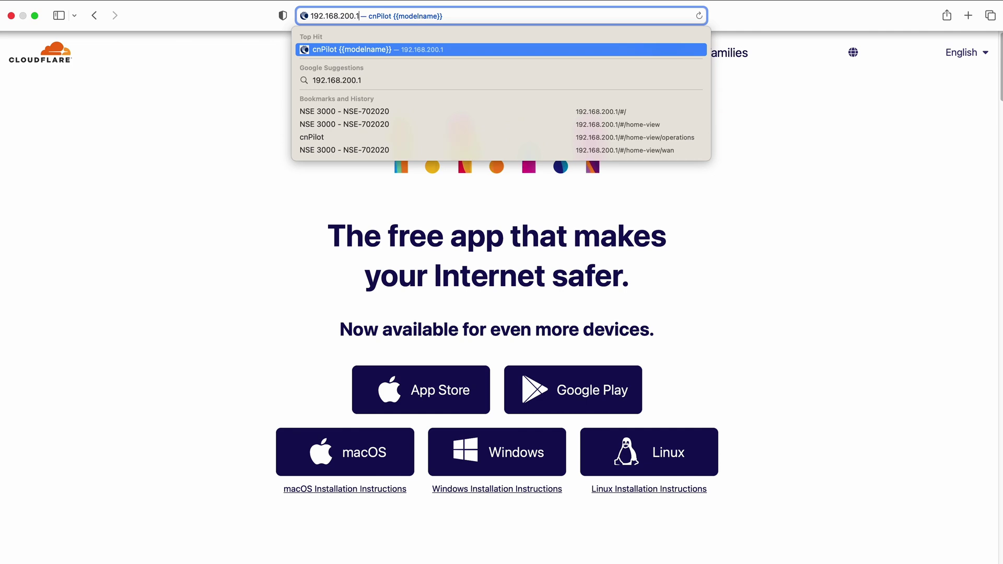
pyautogui.press('Return')
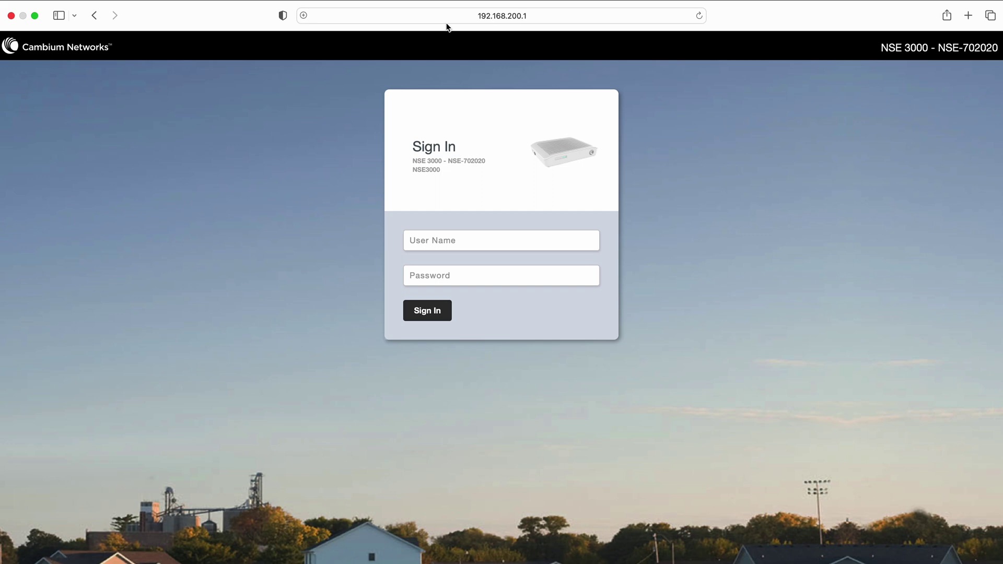
pyautogui.write('admin')
pyautogui.press('Tab')
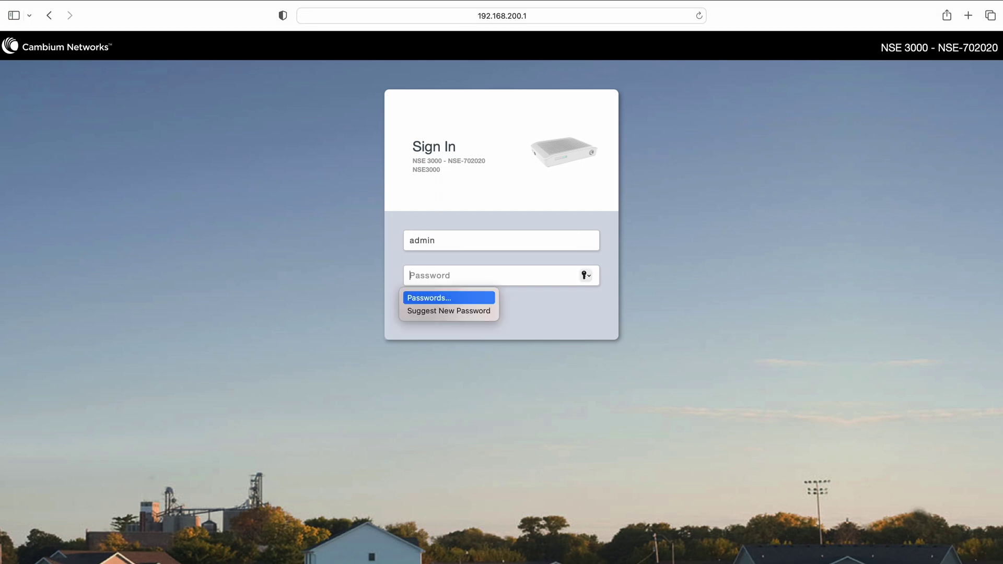
pyautogui.write('admin')
pyautogui.press('Return')
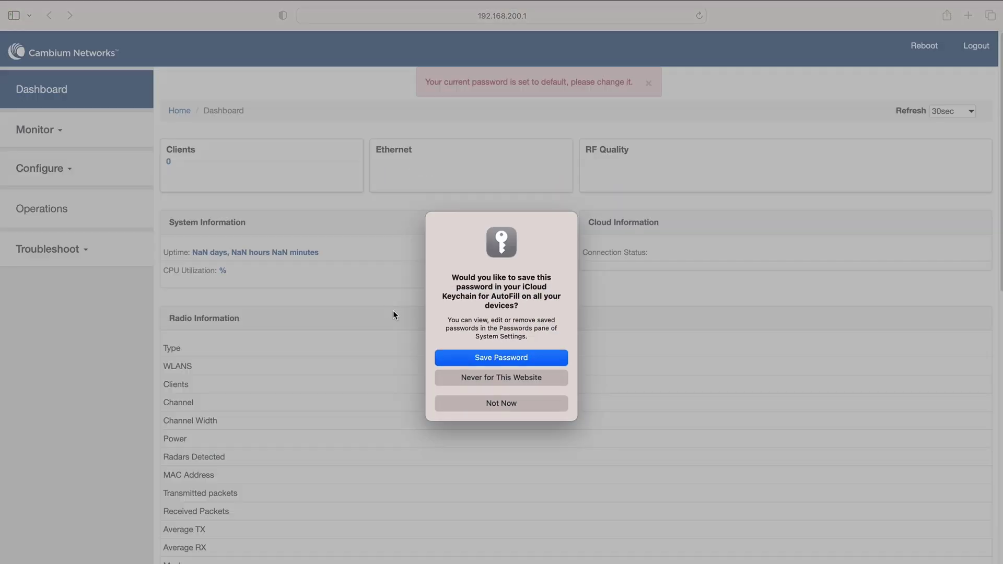
pyautogui.click(503, 403)
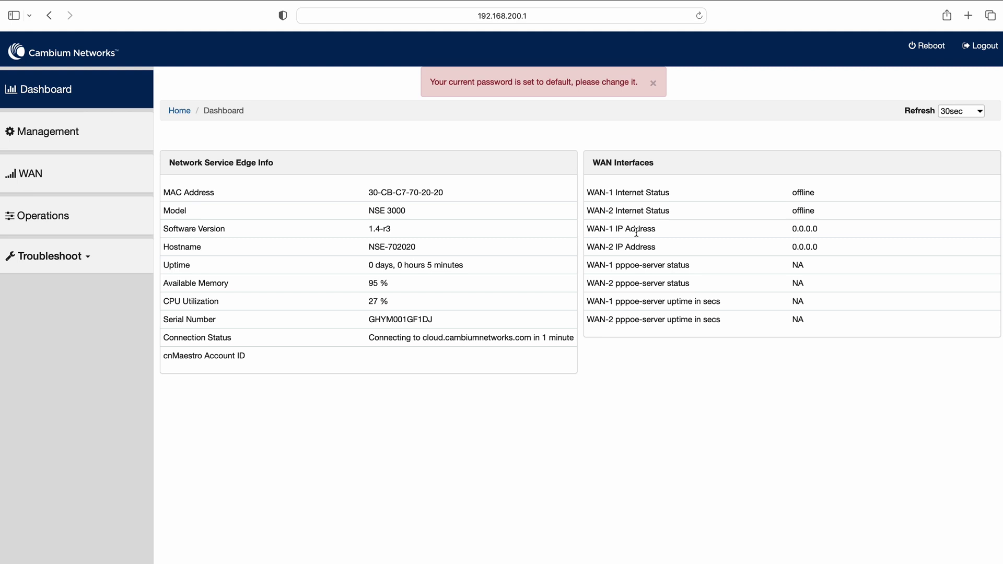
# - Save the WAN-1 interface settings with IP mode left on Dynamic
pyautogui.click(42, 176)
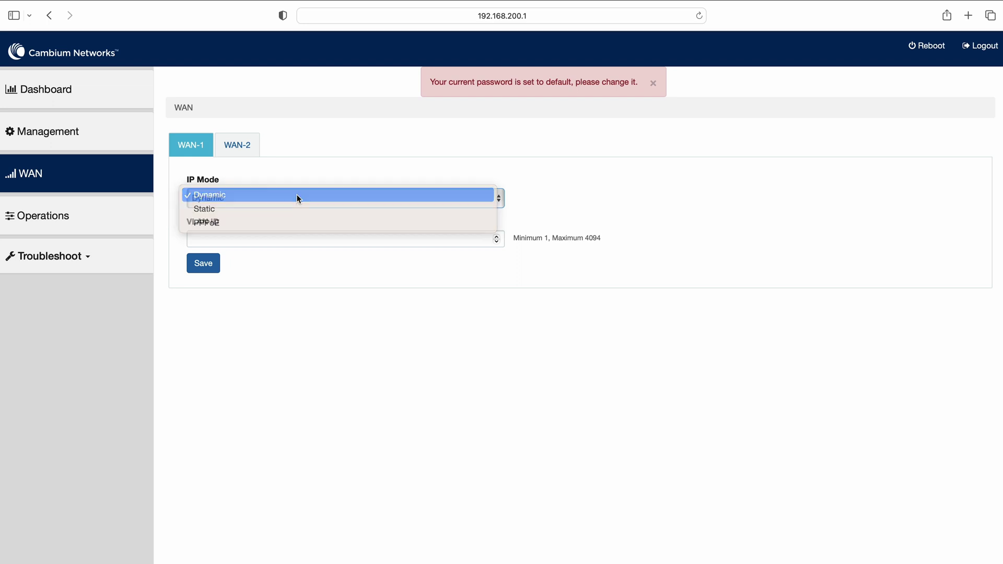
pyautogui.click(201, 266)
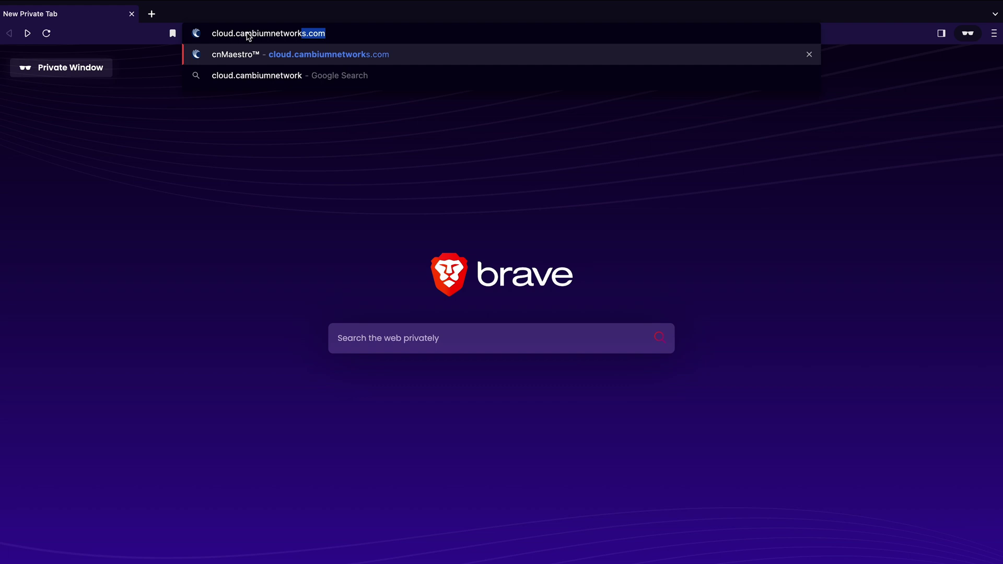
# - Load cloud.cambiumnetworks.com and submit the account e-mail to sign in to cnMaestro
pyautogui.press('Return')
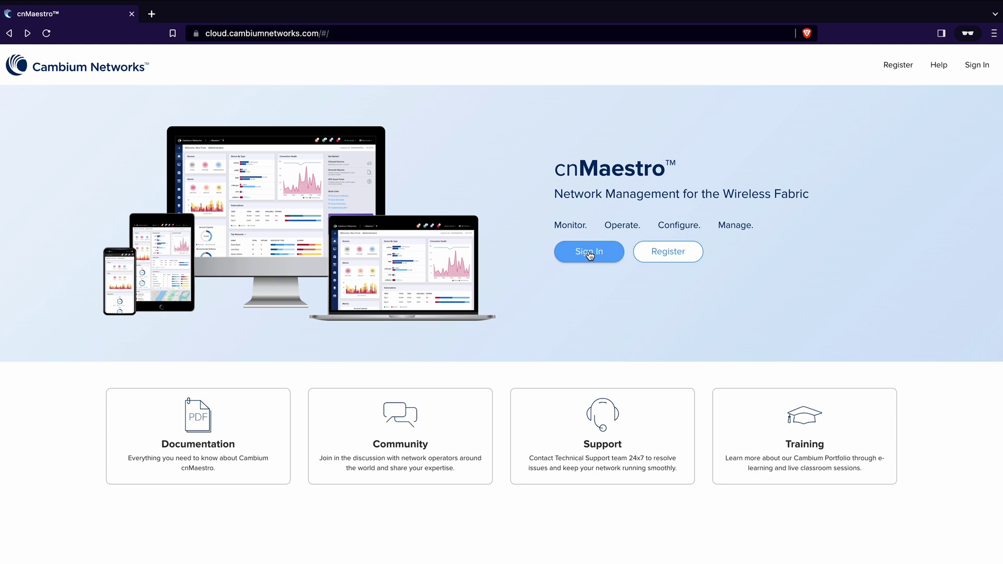
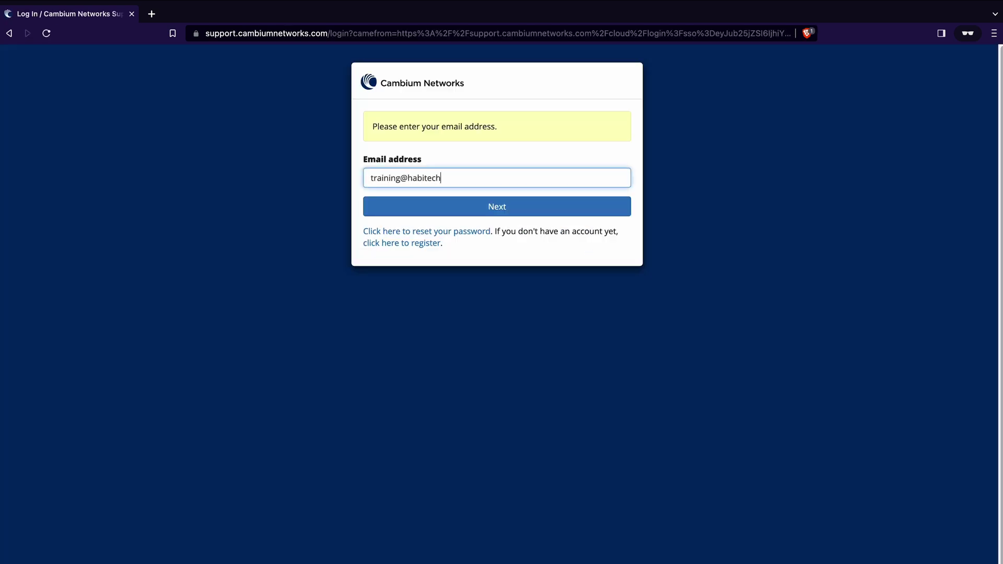
pyautogui.press('Return')
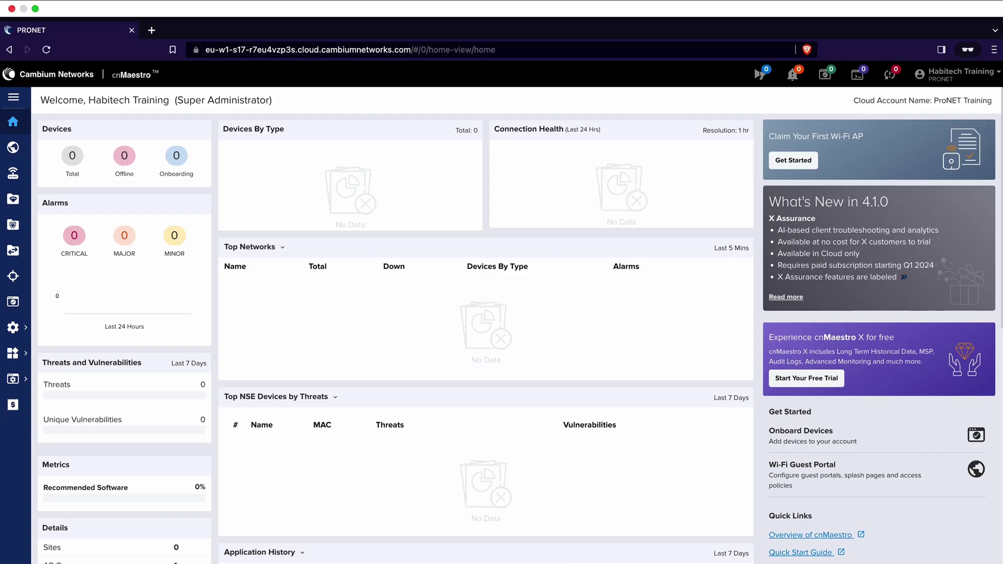
# - Open the Cambium support site support.cambiumnetworks in a new private tab
pyautogui.click(152, 31)
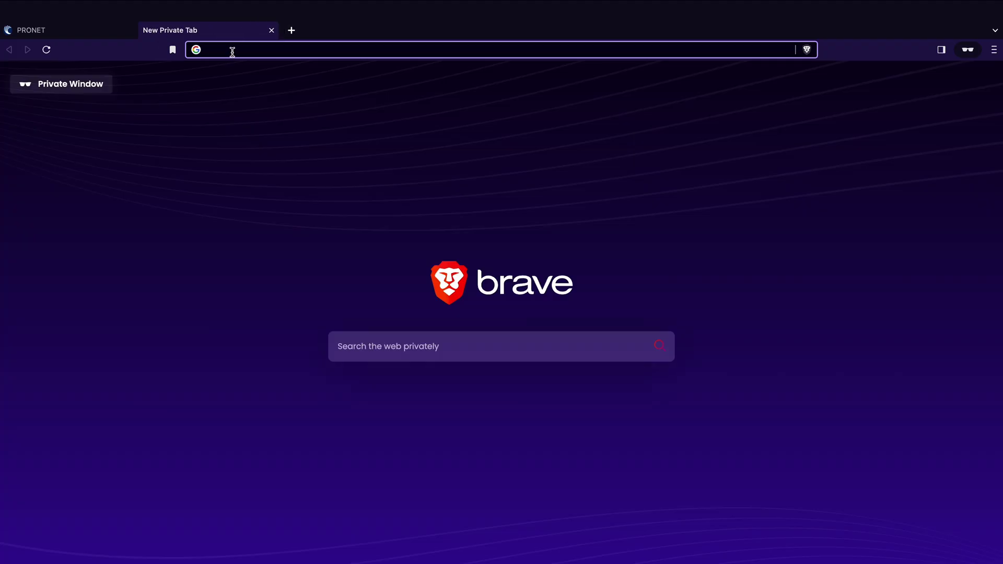
pyautogui.write('suppo')
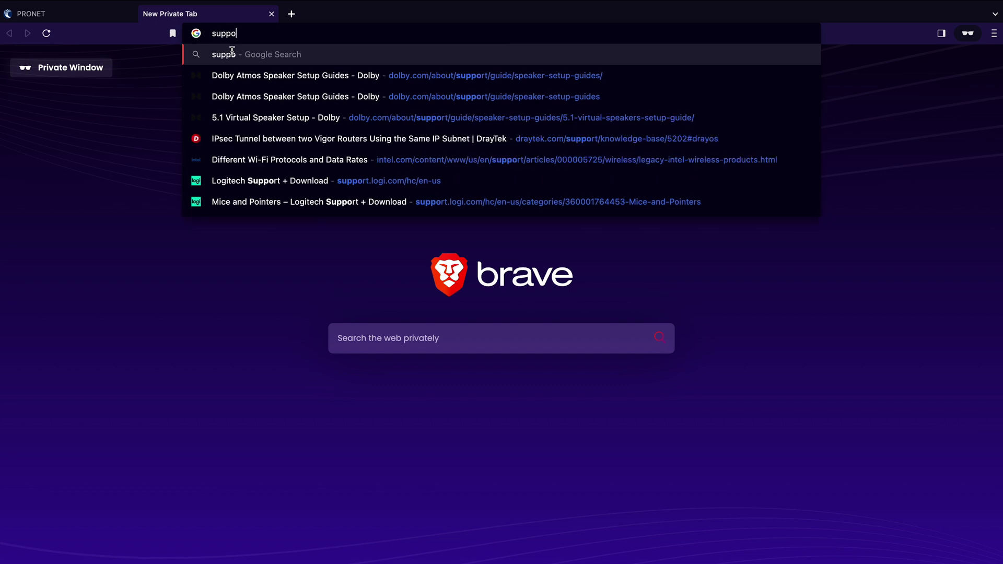
pyautogui.write('rt.cambiumnetwork')
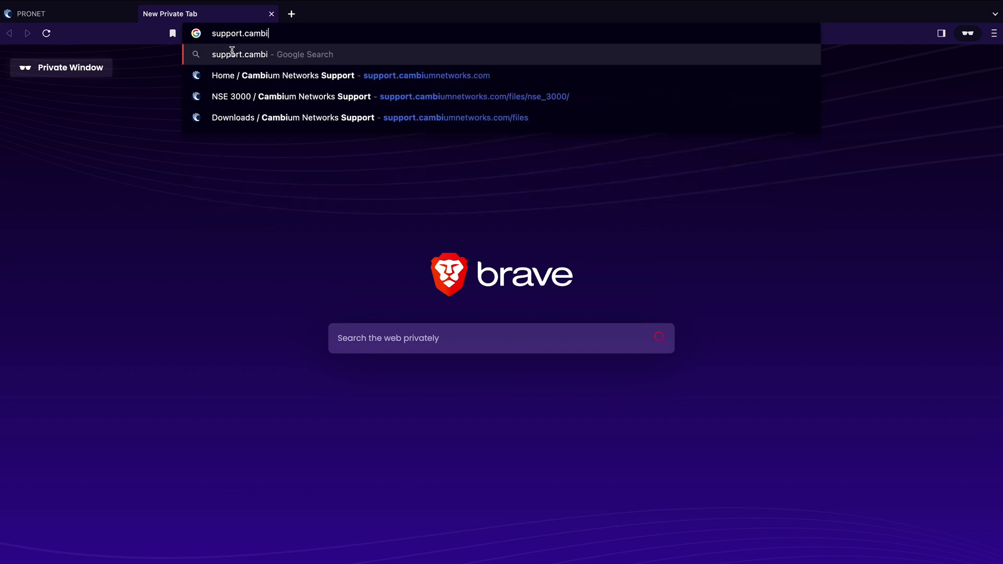
pyautogui.write('s.com')
pyautogui.press('Return')
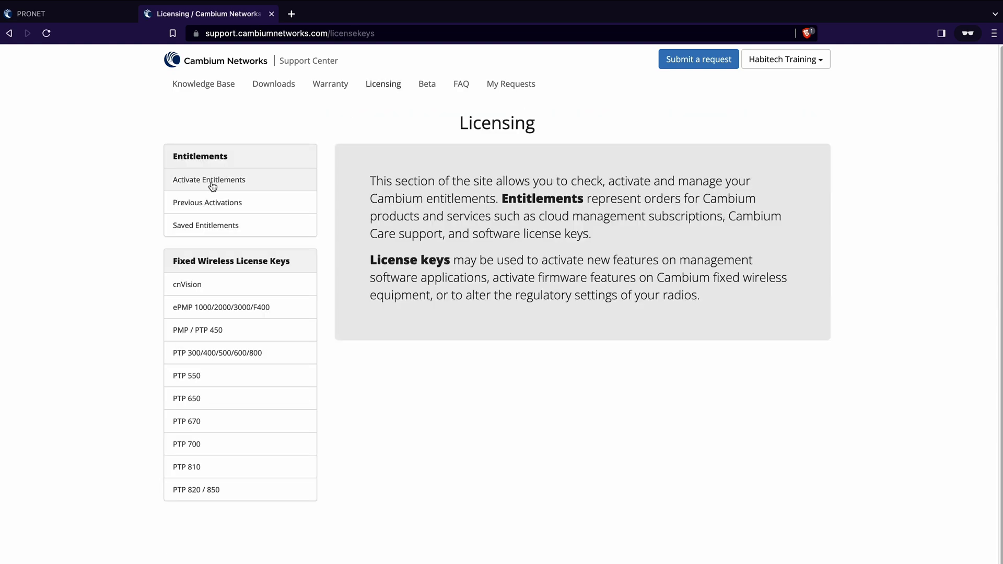
# - Activate the pasted NSE 3000 entitlement ID on the existing cnMaestro account
pyautogui.click(212, 186)
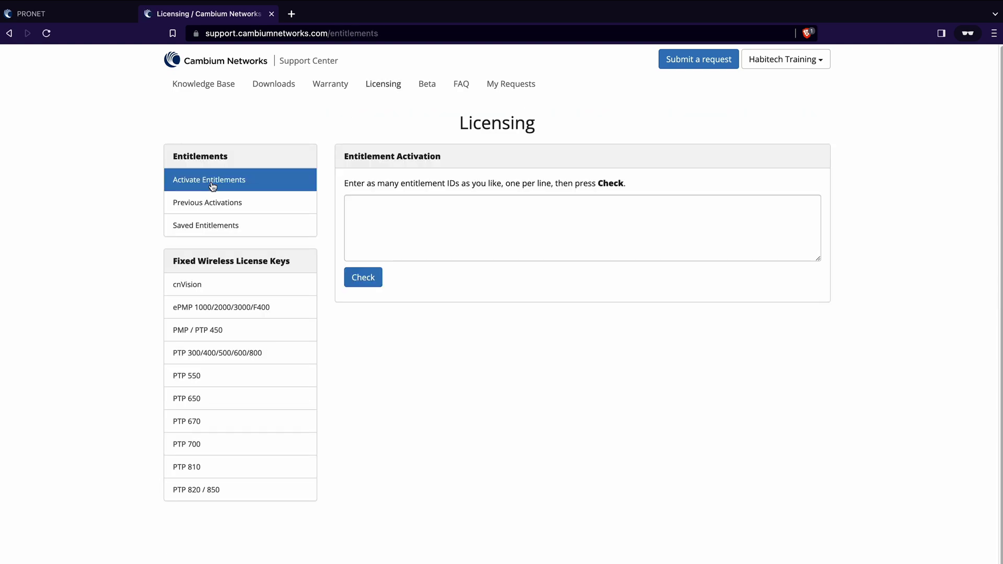
pyautogui.click(376, 202)
pyautogui.press('super+v')
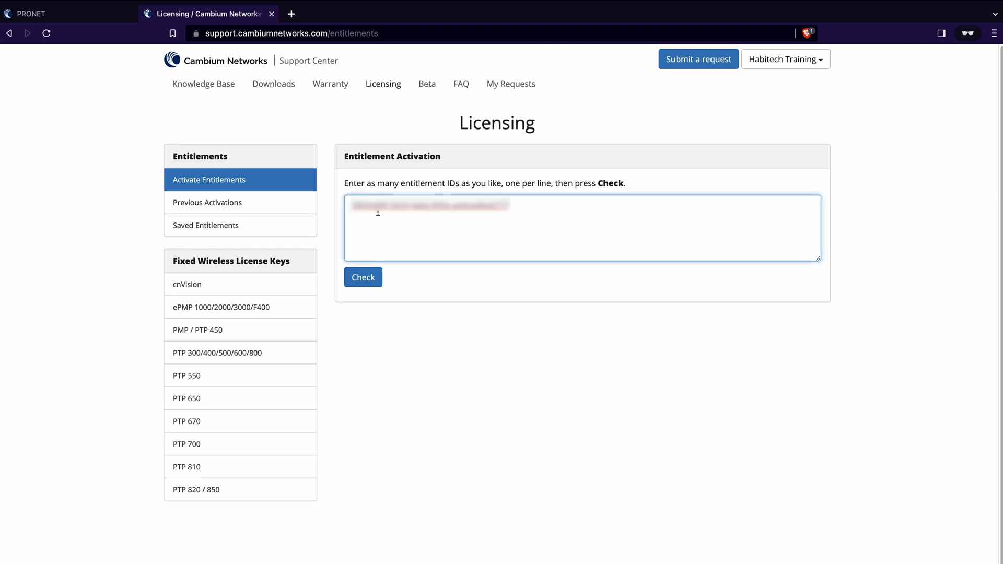
pyautogui.click(361, 280)
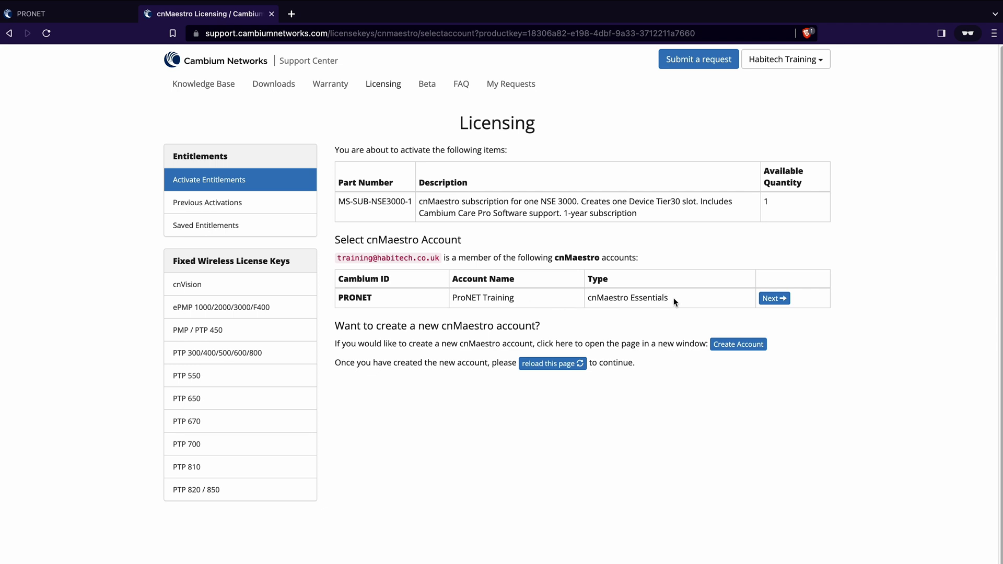
pyautogui.click(782, 302)
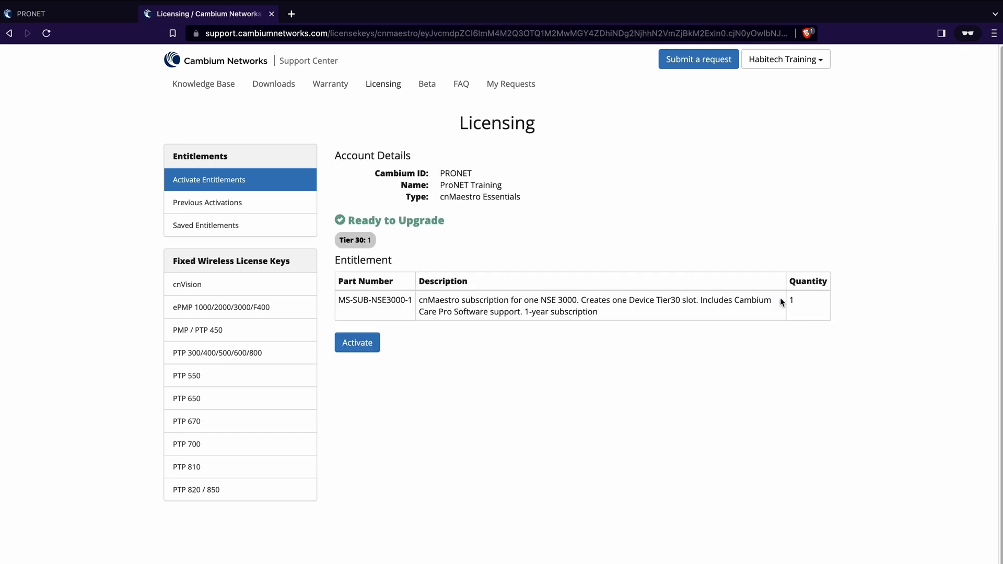
pyautogui.click(362, 344)
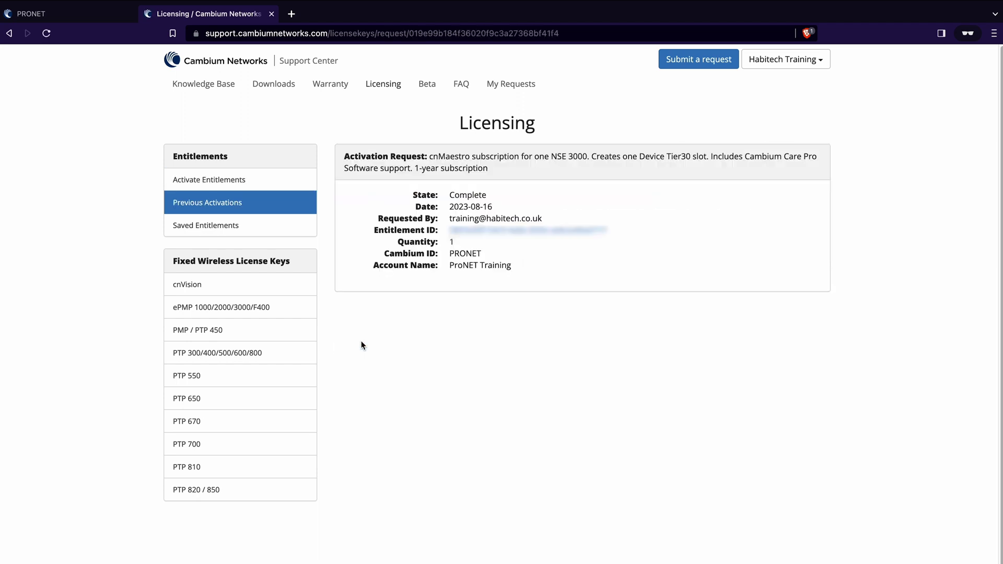
# - Reload the cnMaestro dashboard and choose Create Account from the account menu
pyautogui.click(101, 17)
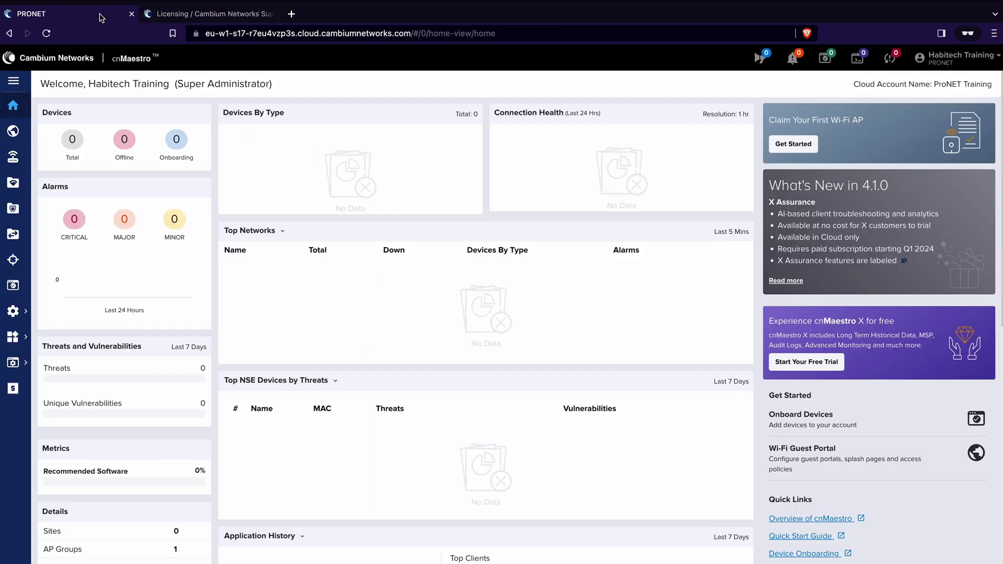
pyautogui.click(47, 34)
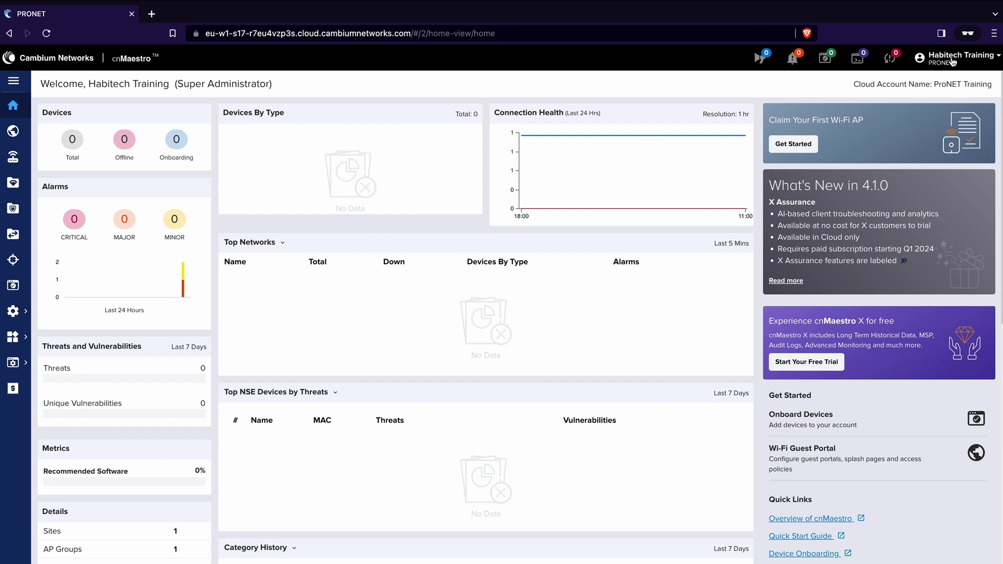
pyautogui.click(953, 62)
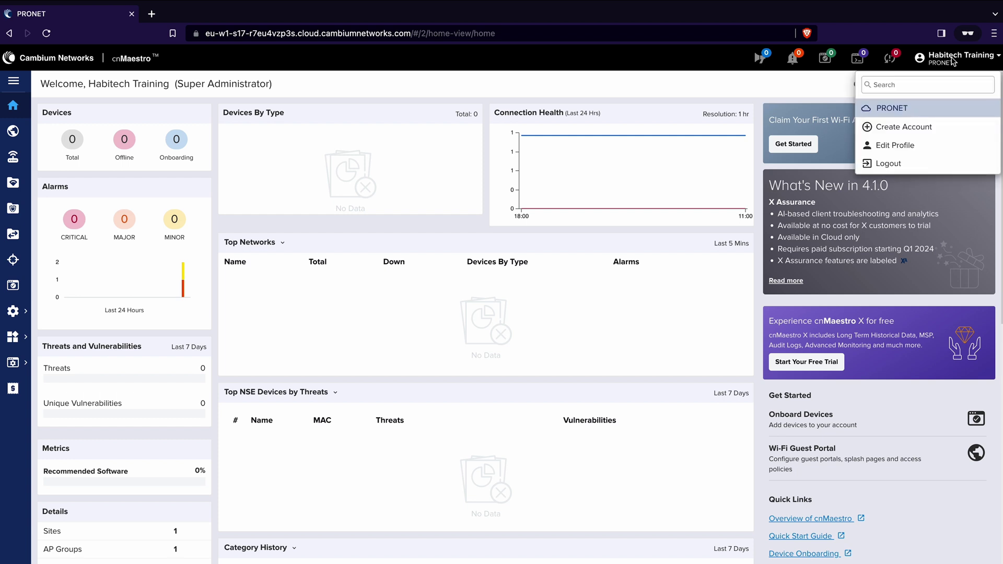
pyautogui.click(903, 131)
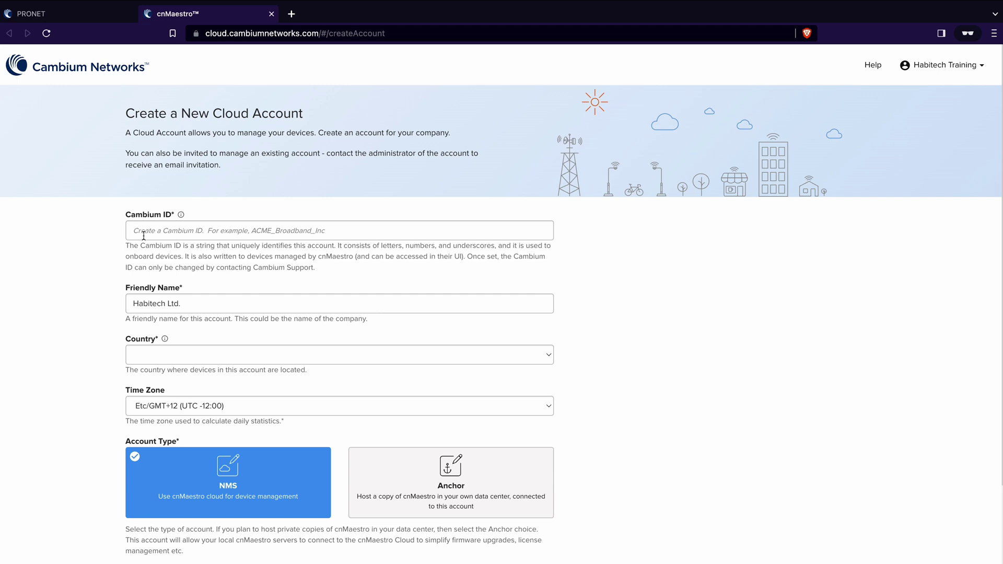
# - Enter Cambium ID MY_CUSTOMER, friendly name My Customer, country United Kingdom and GB time zone
pyautogui.click(144, 232)
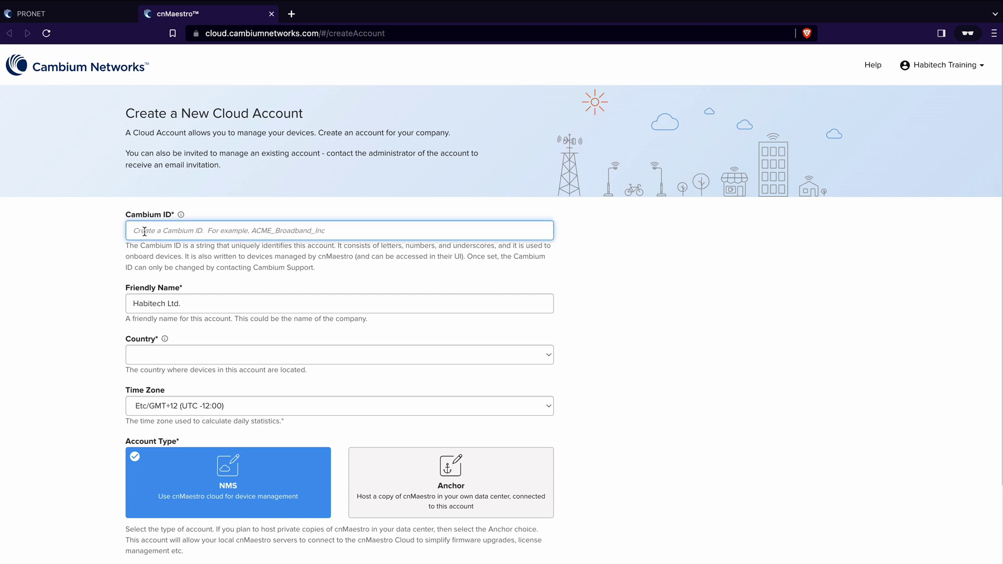
pyautogui.write('M')
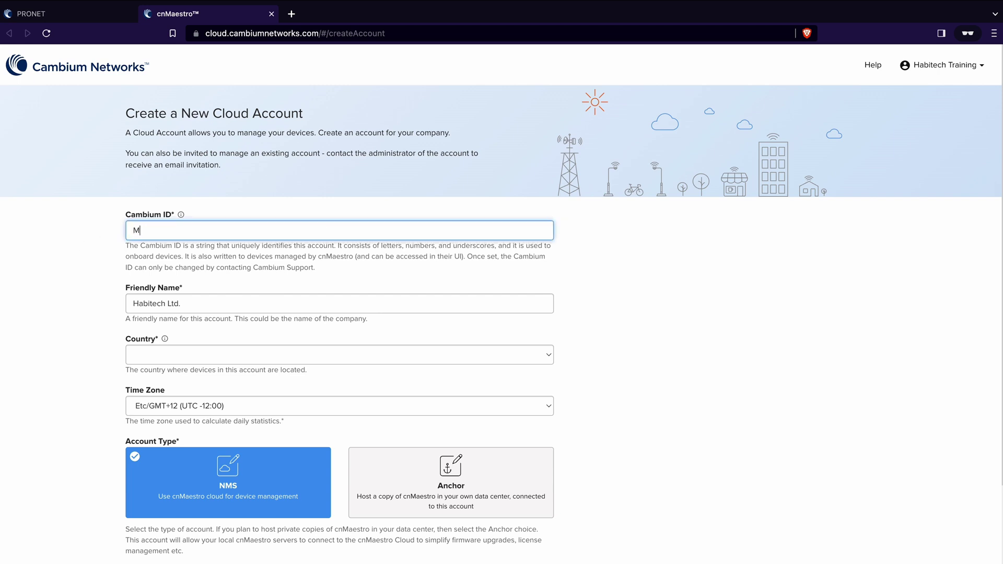
pyautogui.write('Y_CUSTOMER')
pyautogui.press('Tab')
pyautogui.press('BackSpace')
pyautogui.write('My')
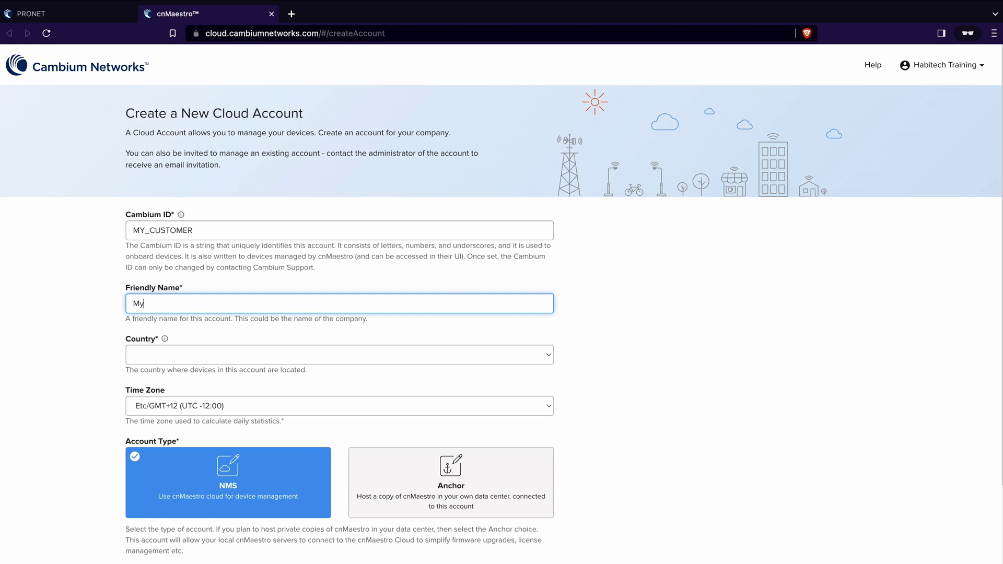
pyautogui.write(' Customer')
pyautogui.press('Tab')
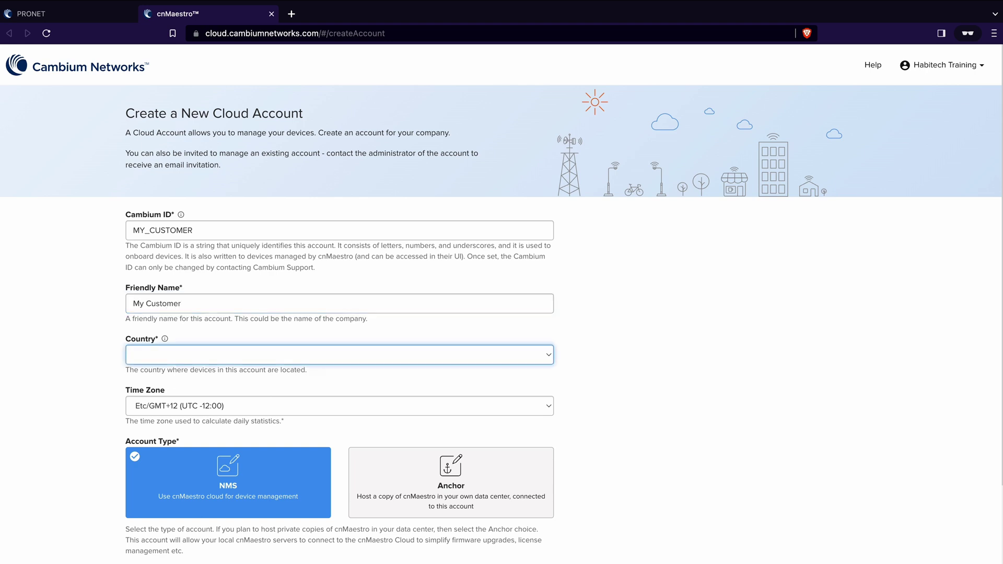
pyautogui.write('united k')
pyautogui.press('Tab')
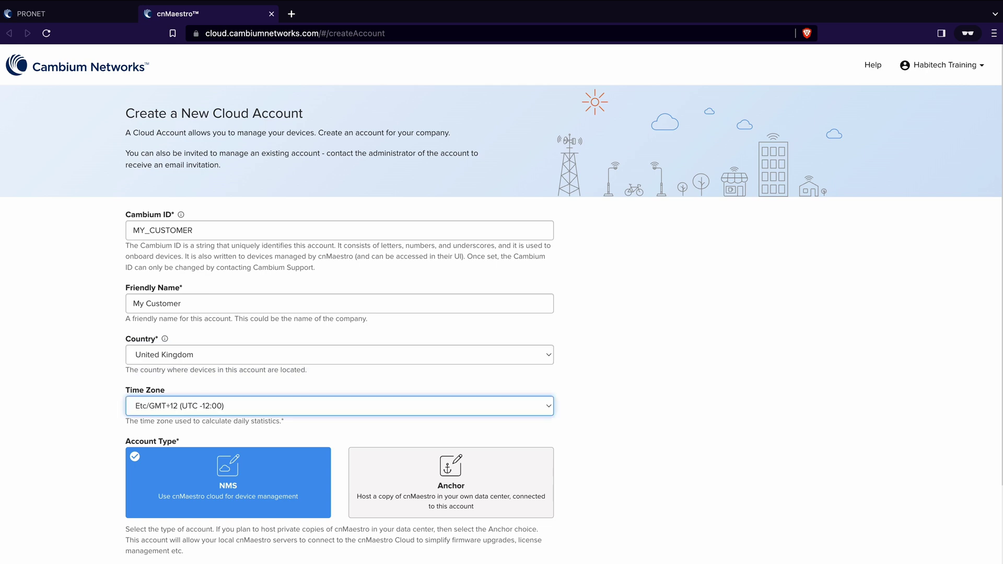
pyautogui.write('gb')
# - Choose the Enterprise account view and switch back to the existing ProNET Training account
pyautogui.scroll(-3, 231, 490)
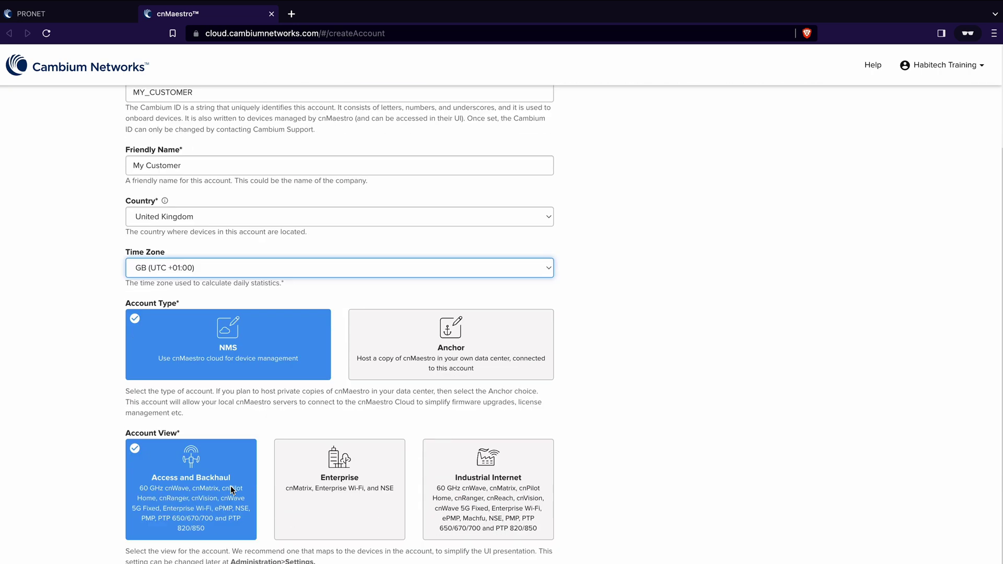
pyautogui.click(337, 489)
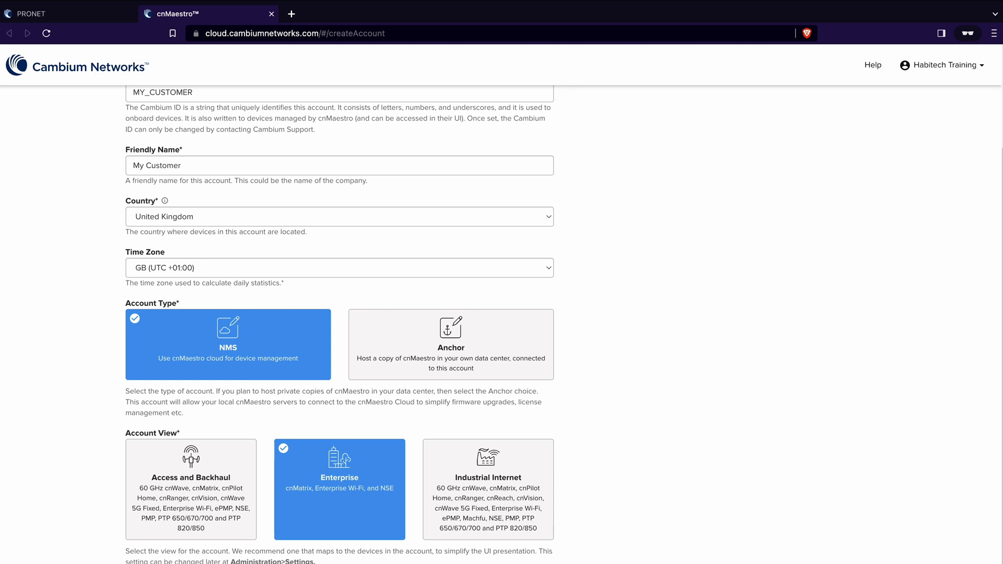
pyautogui.click(961, 66)
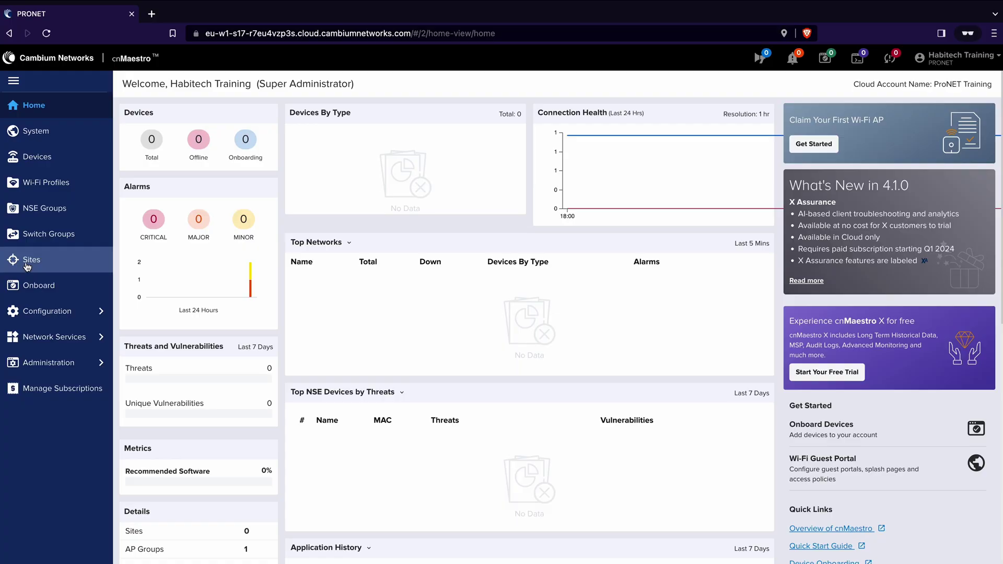
# - Add site '1 Nowhere Lane' with ID NOWHERE_LANE, mapped to Nowhere Lane, King's Lynn
pyautogui.click(27, 266)
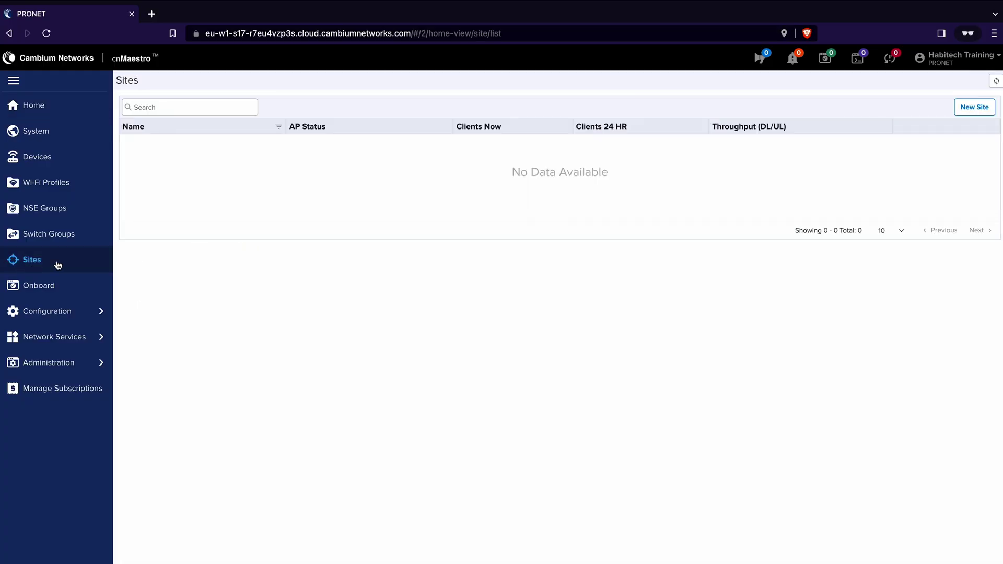
pyautogui.click(973, 106)
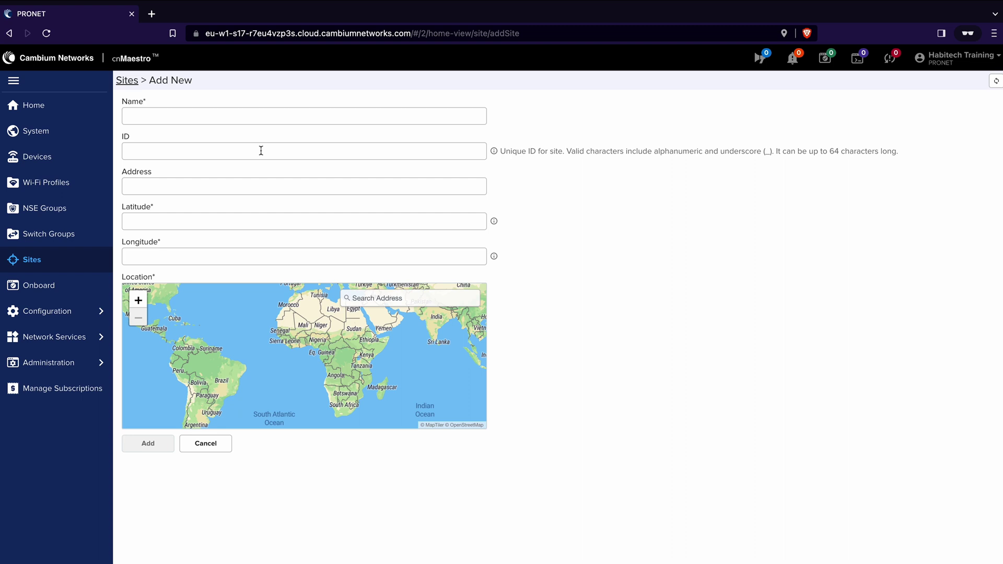
pyautogui.click(153, 113)
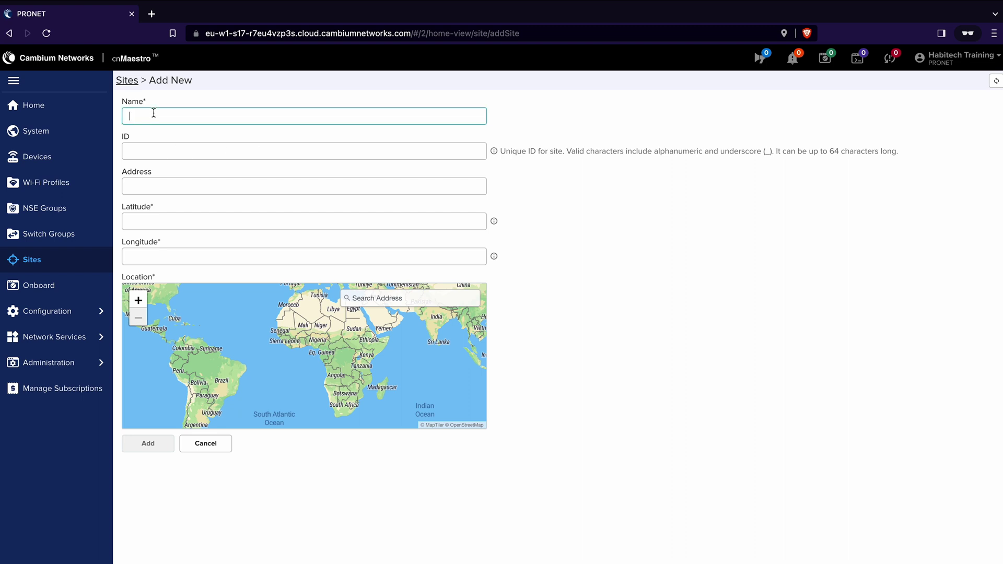
pyautogui.write('1 Nowhere Lane')
pyautogui.press('Tab')
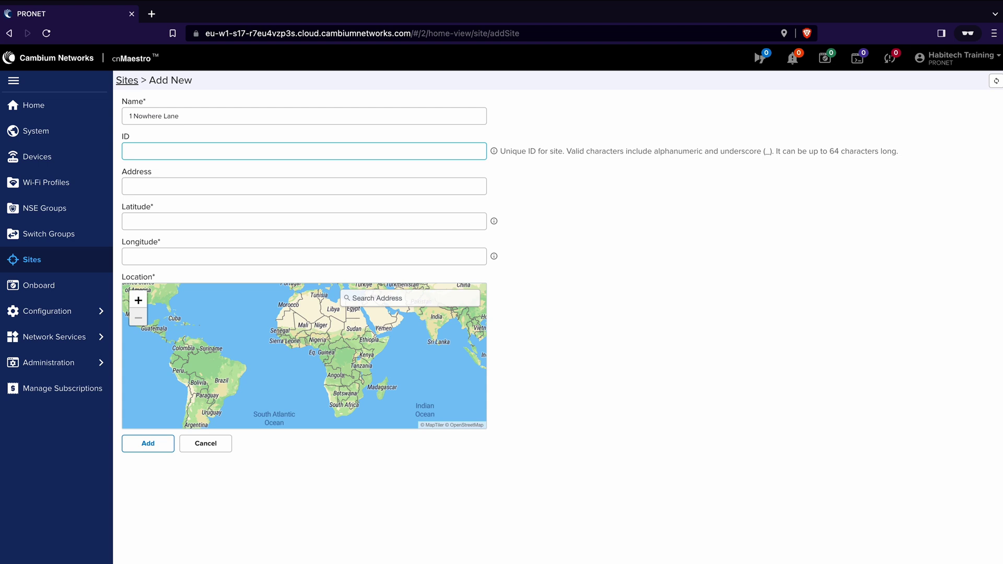
pyautogui.write('NOWHERE_LANE')
pyautogui.press('Tab')
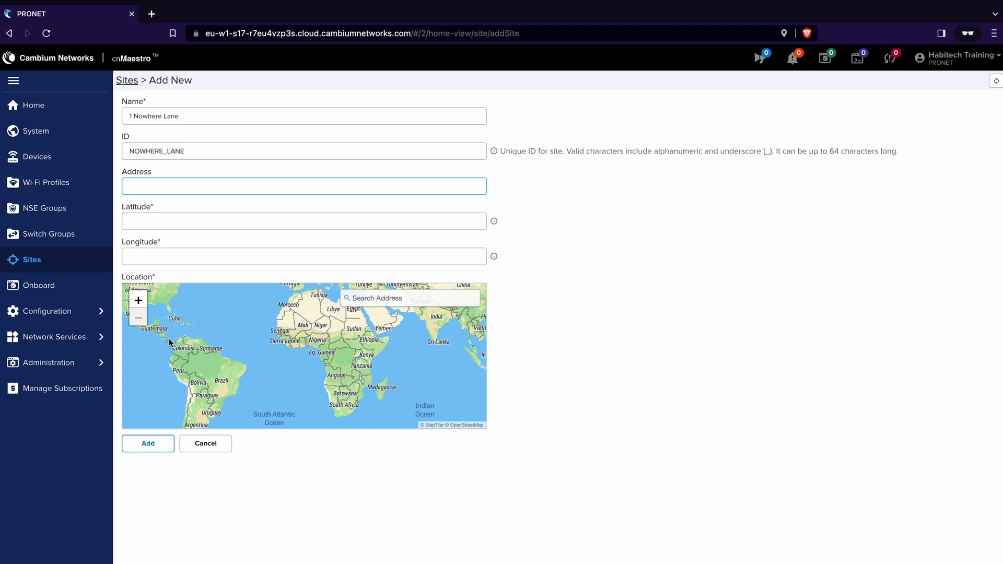
pyautogui.click(365, 298)
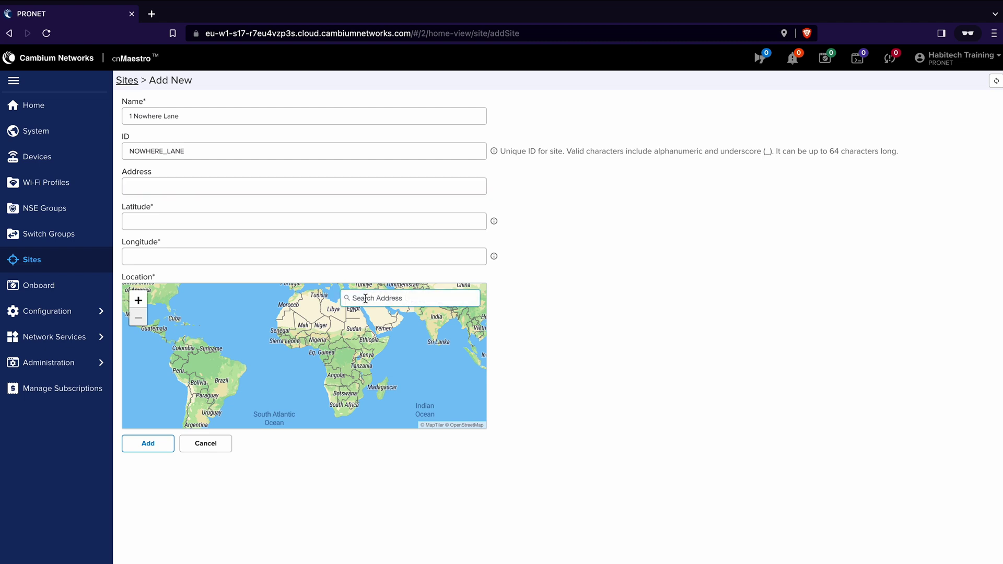
pyautogui.write('1 Nowhere Lane')
pyautogui.click(365, 380)
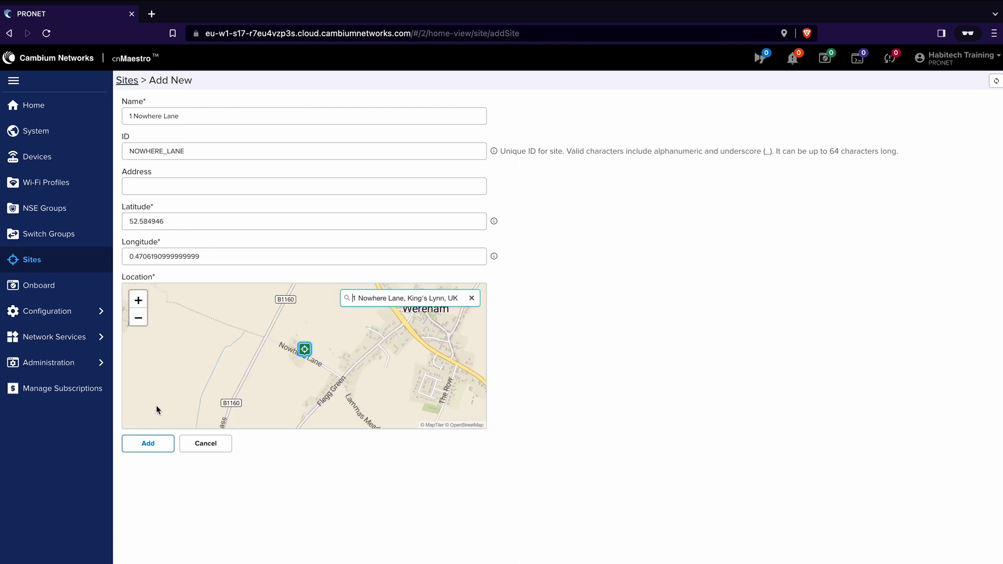
pyautogui.click(149, 445)
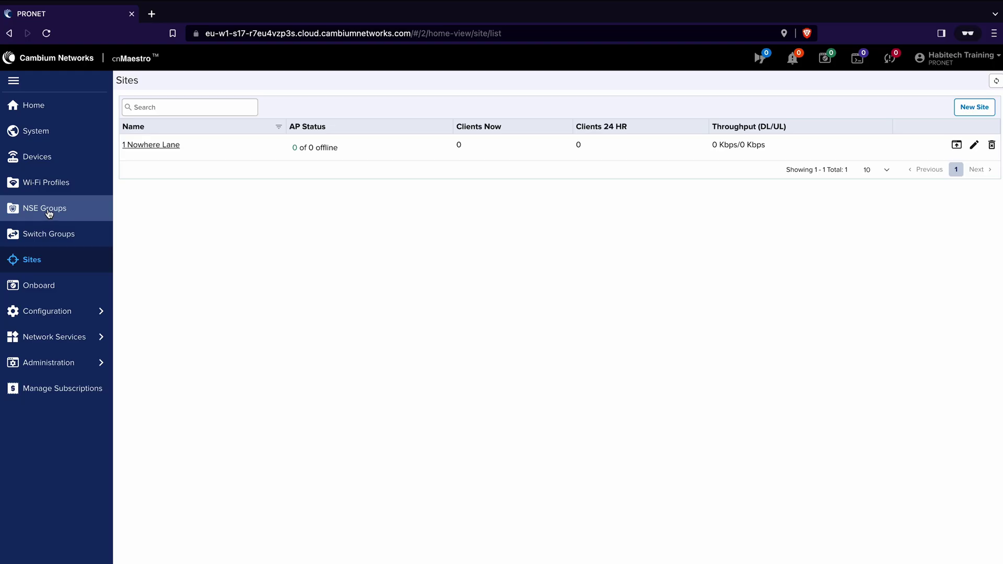
# - Add a new NSE group and name it 'Nowhere Lane NSE'
pyautogui.click(51, 211)
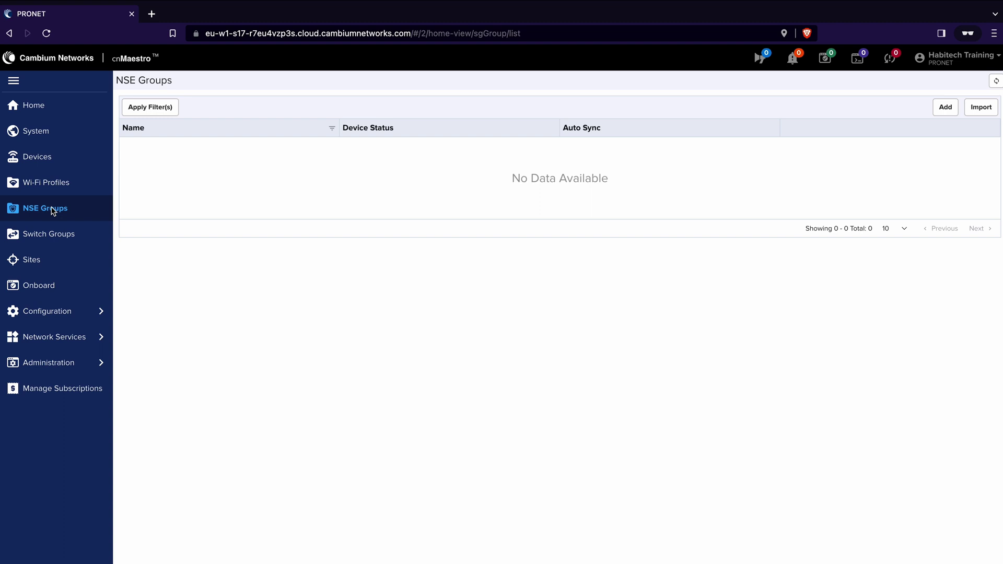
pyautogui.click(946, 107)
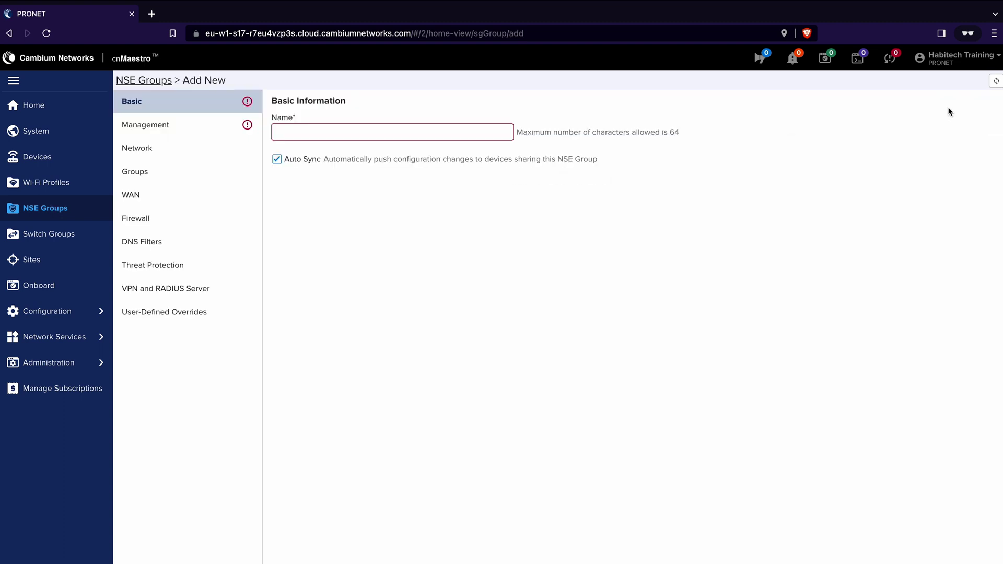
pyautogui.click(304, 134)
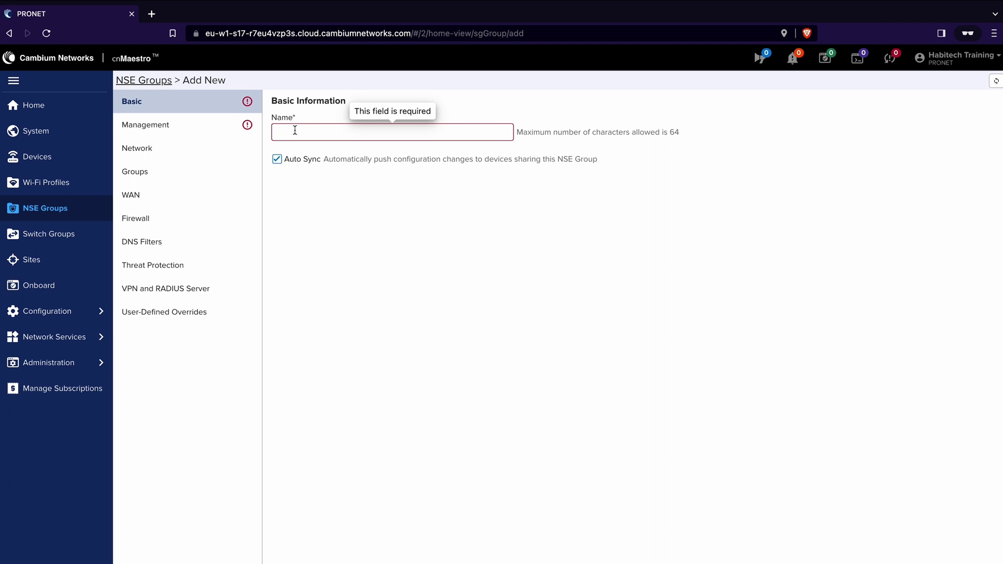
pyautogui.write('Nowhere Lane NSE')
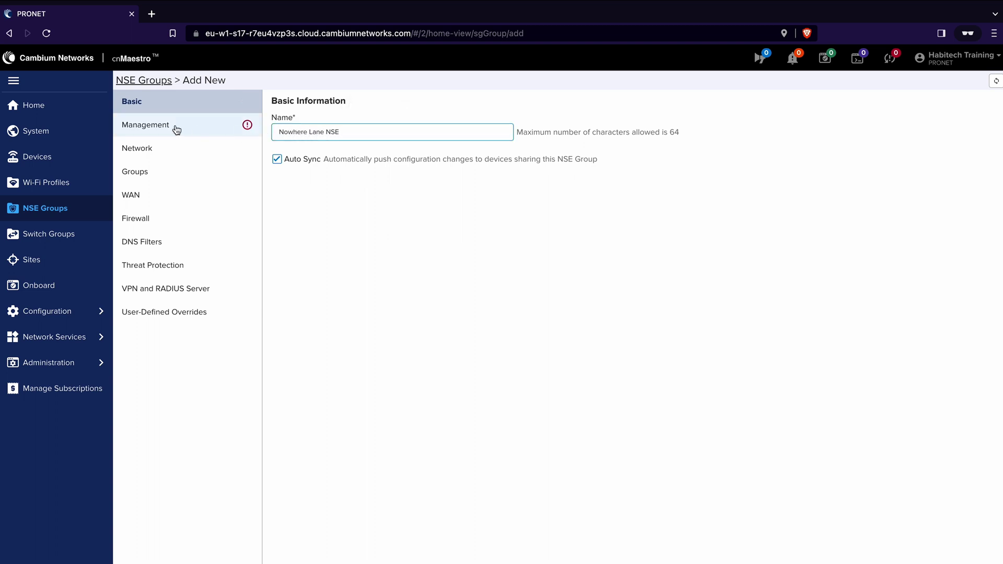
# - Enter and confirm a new admin password in the group's Management settings
pyautogui.click(177, 130)
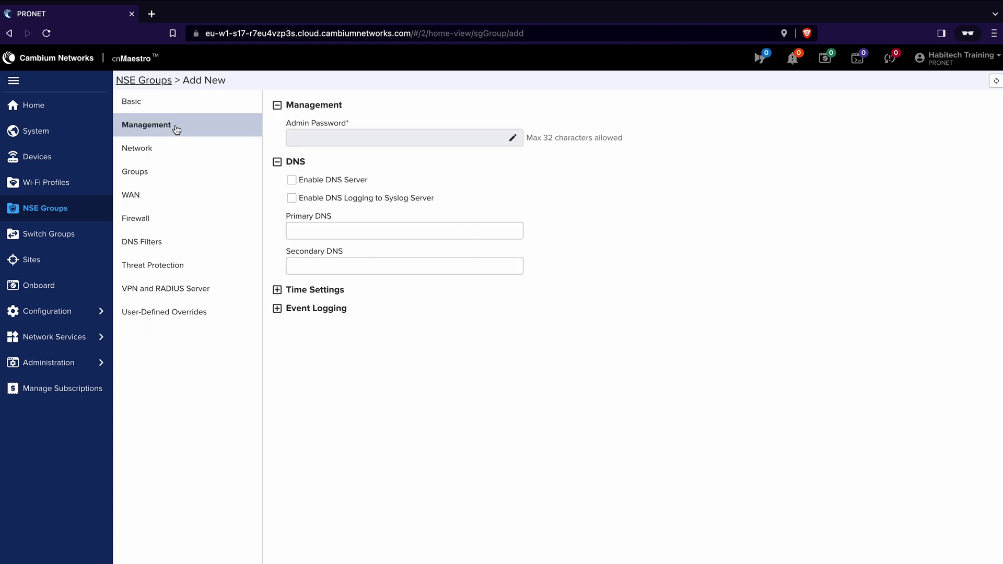
pyautogui.click(513, 138)
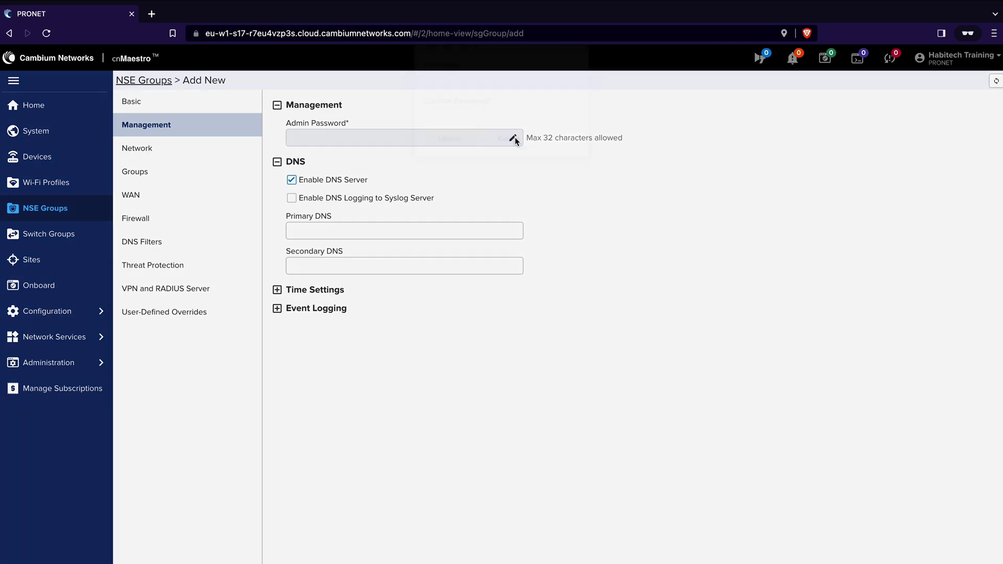
pyautogui.click(467, 108)
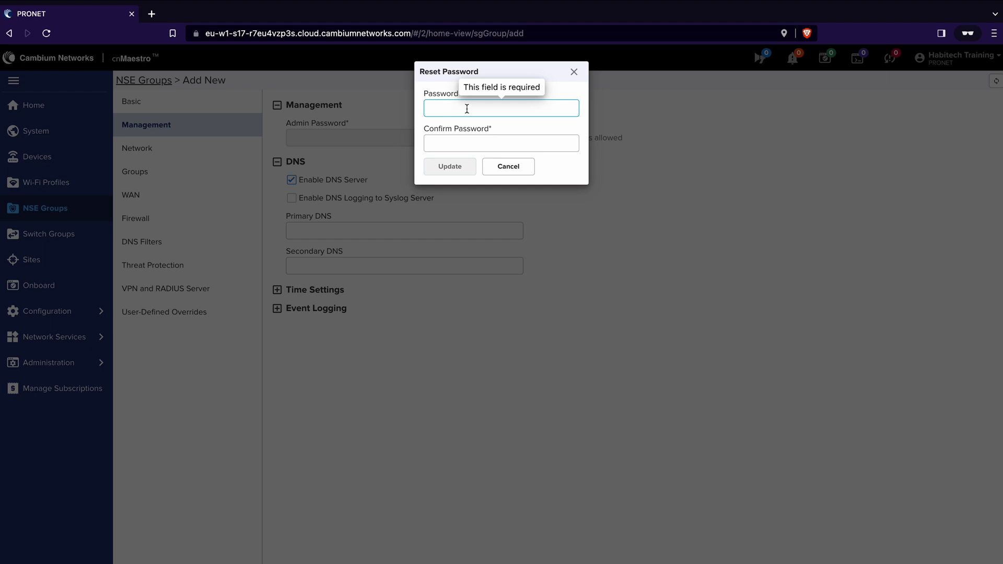
pyautogui.write('**********')
pyautogui.press('Tab')
pyautogui.write('**********')
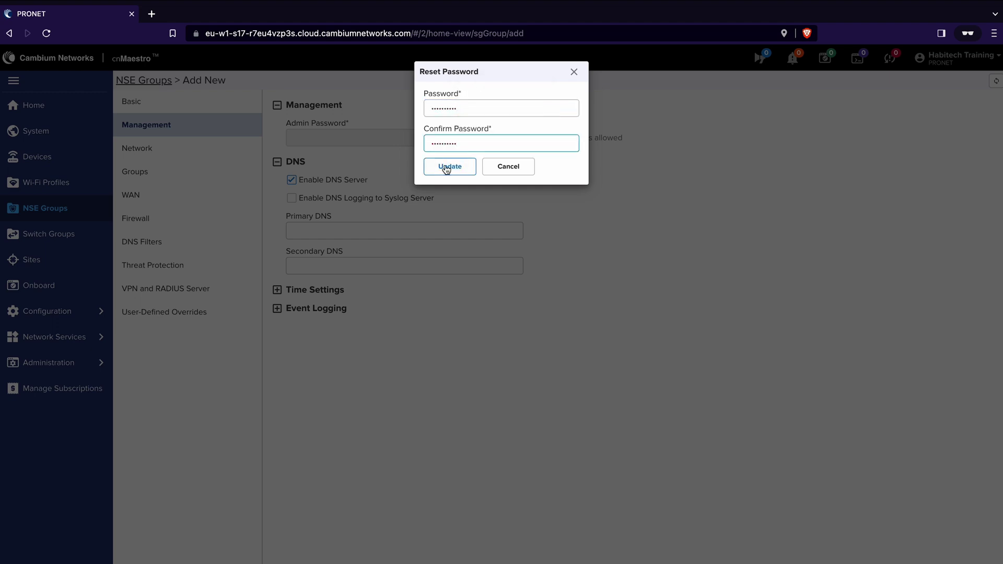
pyautogui.click(449, 167)
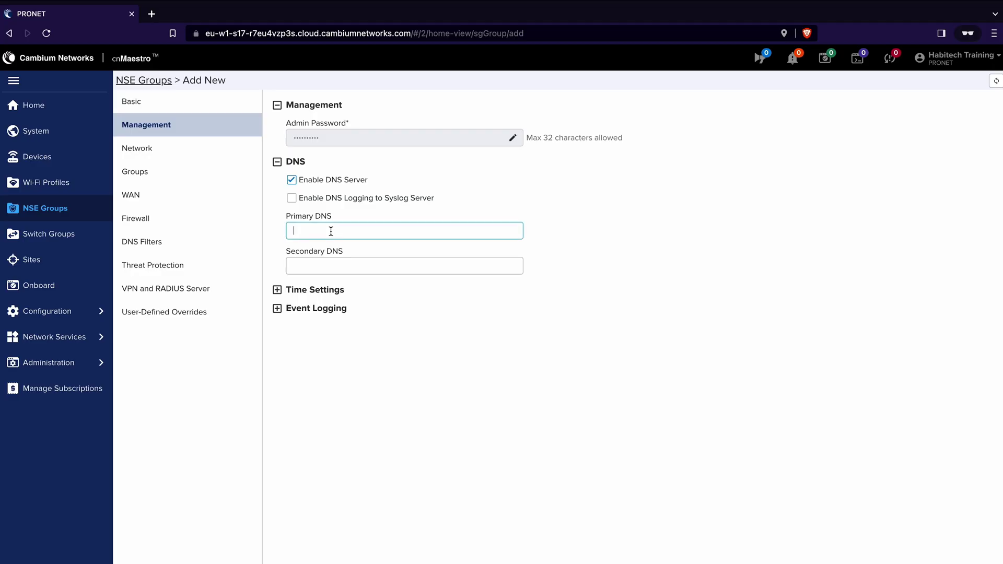
# - Set Primary DNS to 1.1.1.1 and Secondary DNS to 1.0.0.1
pyautogui.write('1.1.1.1')
pyautogui.click(294, 265)
pyautogui.write('1.0')
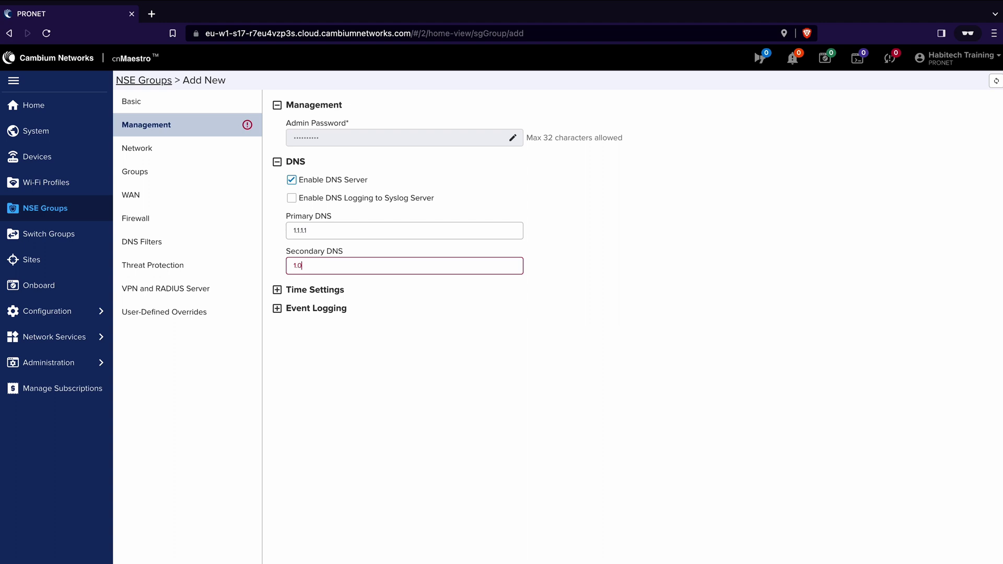
pyautogui.write('.0.1')
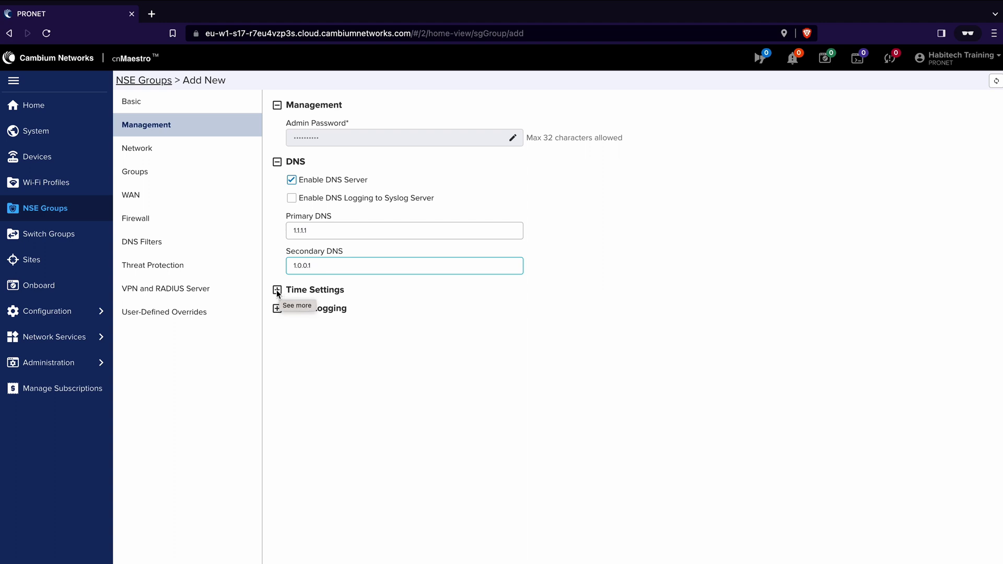
# - Set the group's time zone to Europe/London
pyautogui.click(278, 291)
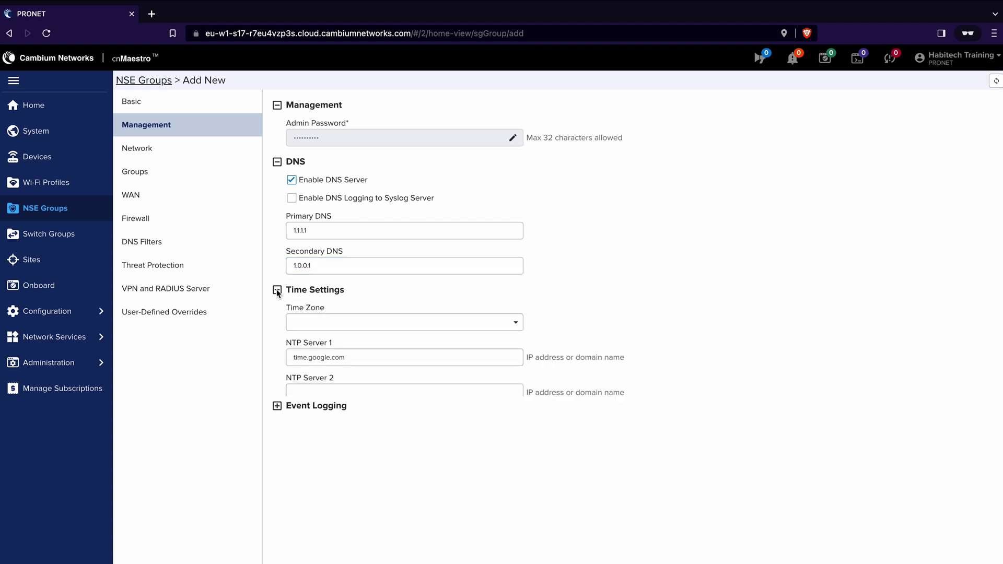
pyautogui.click(326, 326)
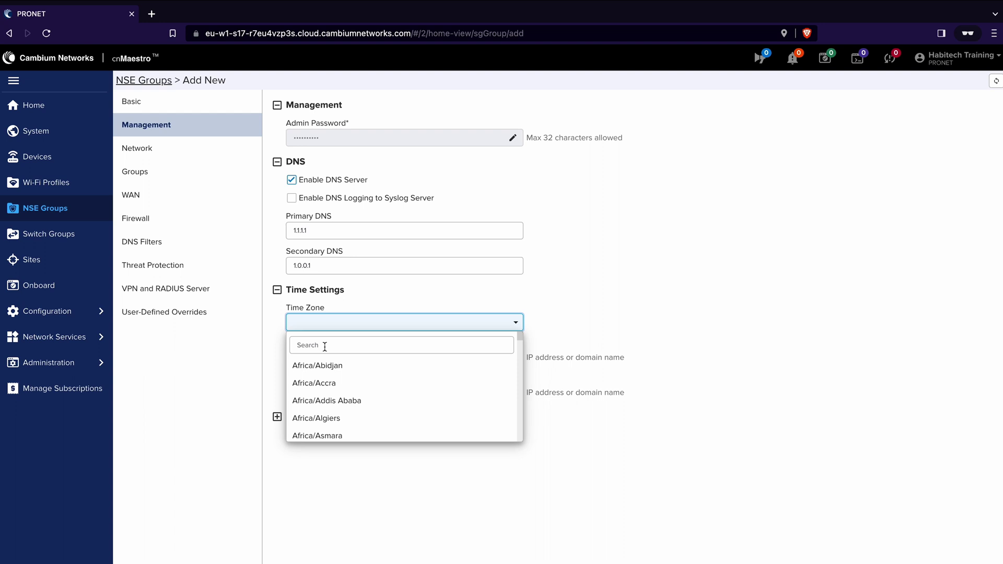
pyautogui.click(324, 347)
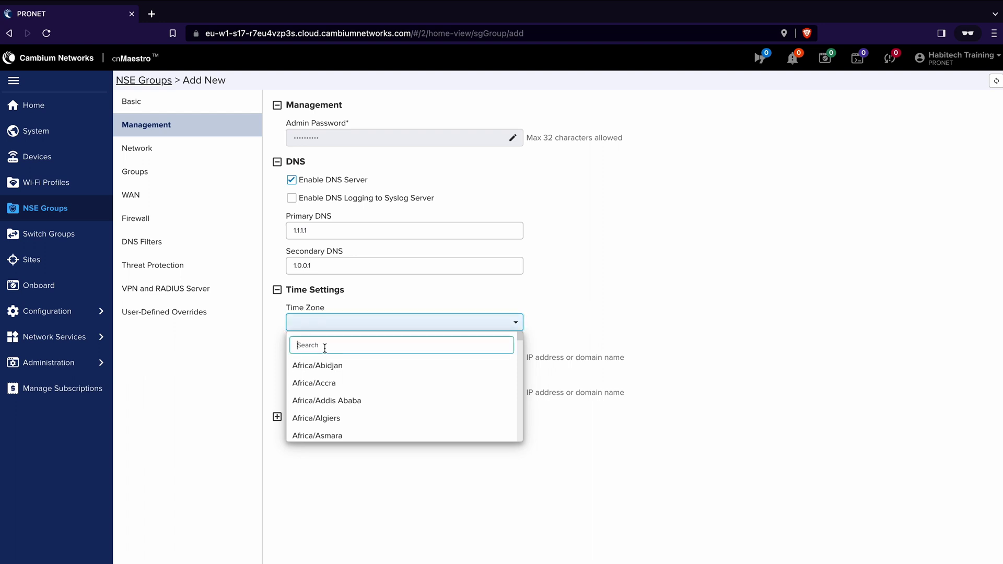
pyautogui.write('london')
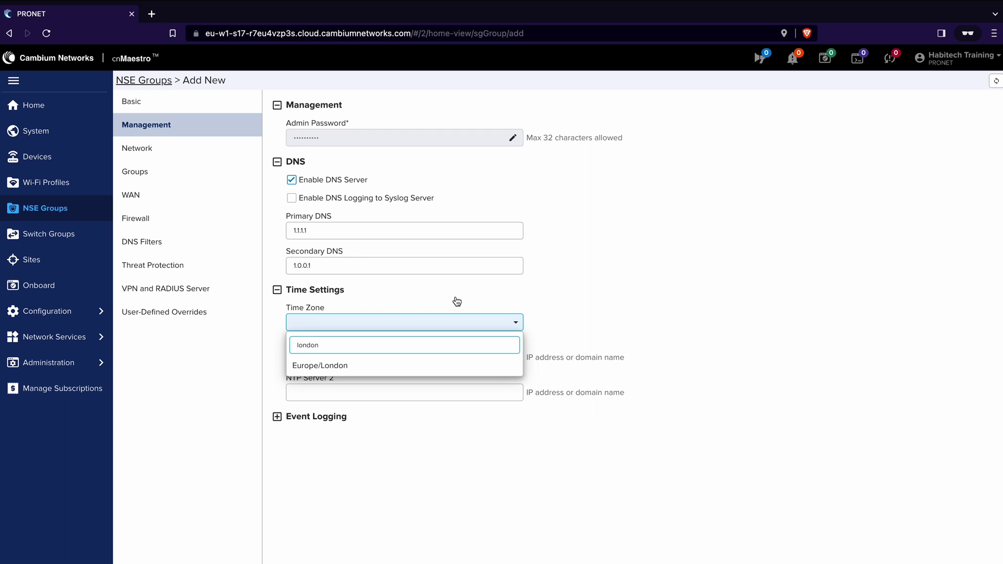
pyautogui.click(340, 369)
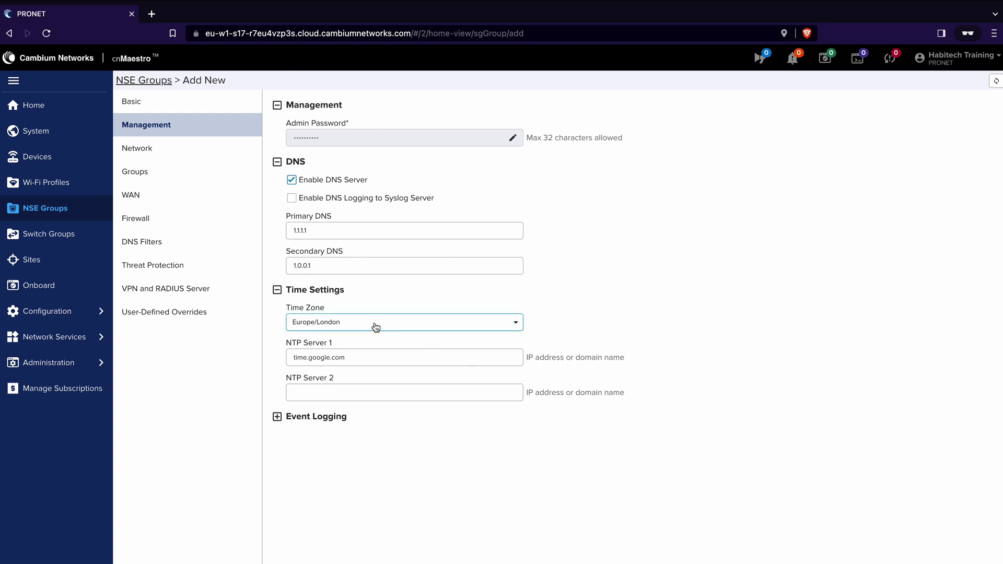
# - Open the group's Network settings and inspect VLAN 2000's DHCP range, 192.168.200.50 to 192.168.200.150
pyautogui.click(145, 152)
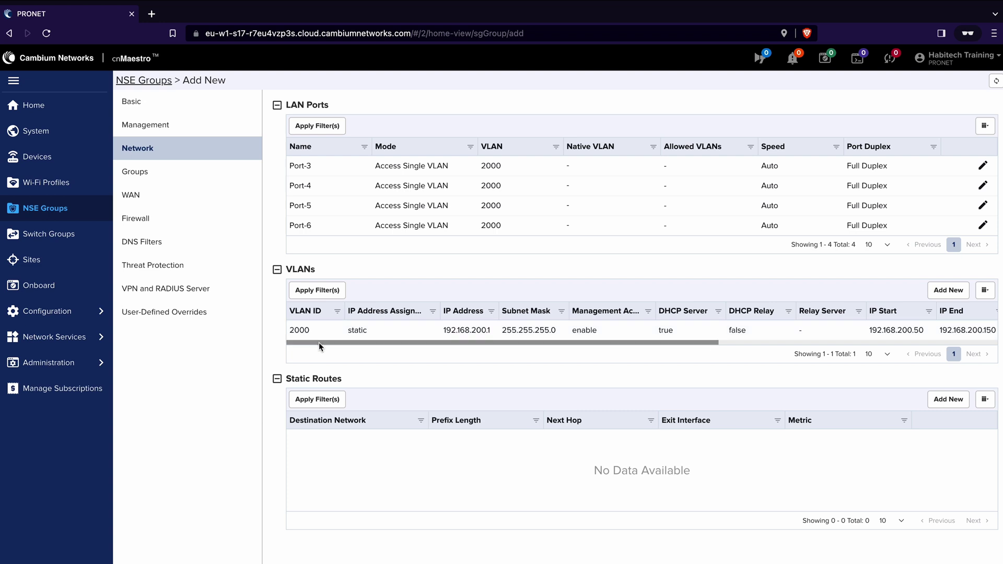
pyautogui.moveTo(319, 342); pyautogui.dragTo(392, 340)
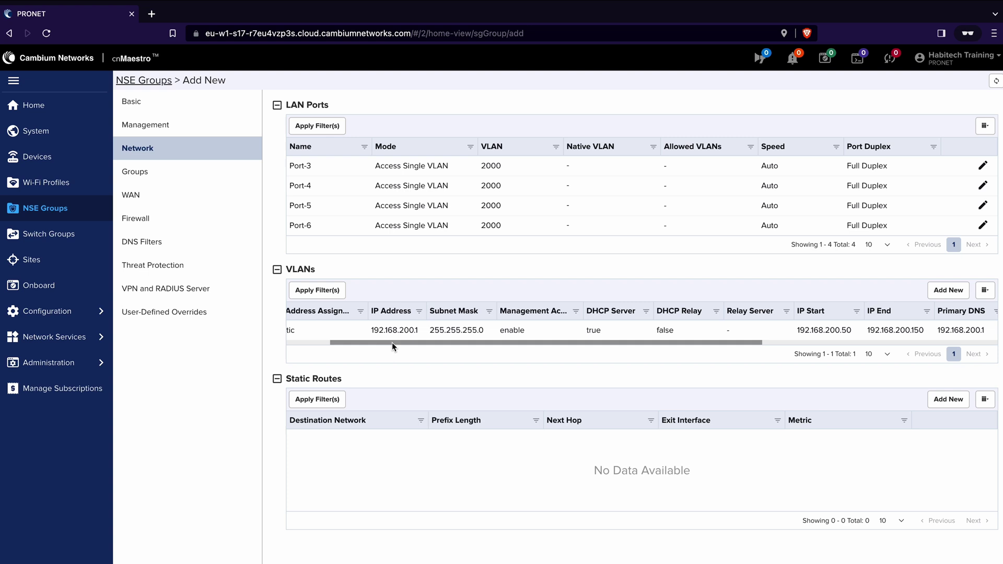
pyautogui.moveTo(392, 342); pyautogui.dragTo(567, 344)
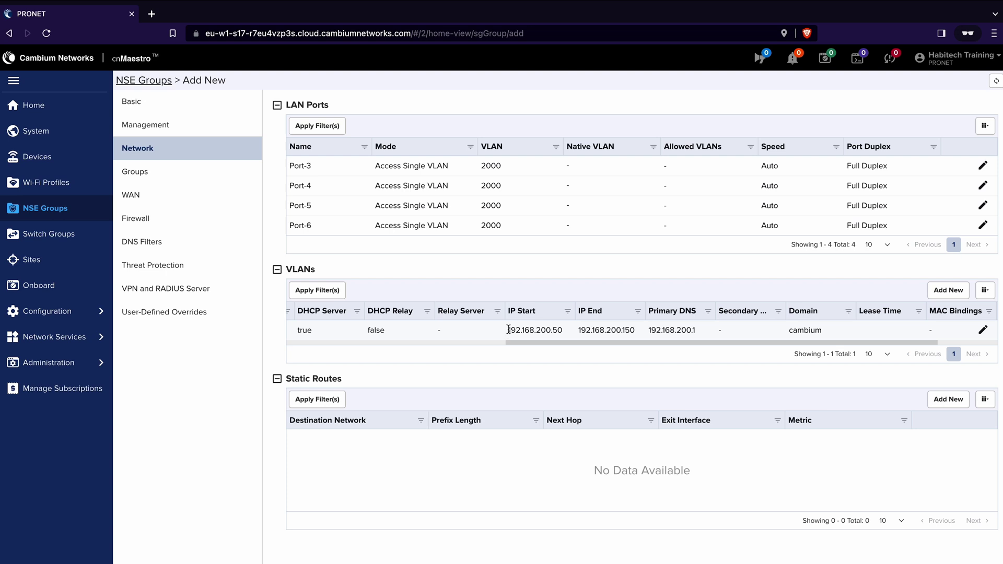
pyautogui.moveTo(509, 331); pyautogui.dragTo(635, 331)
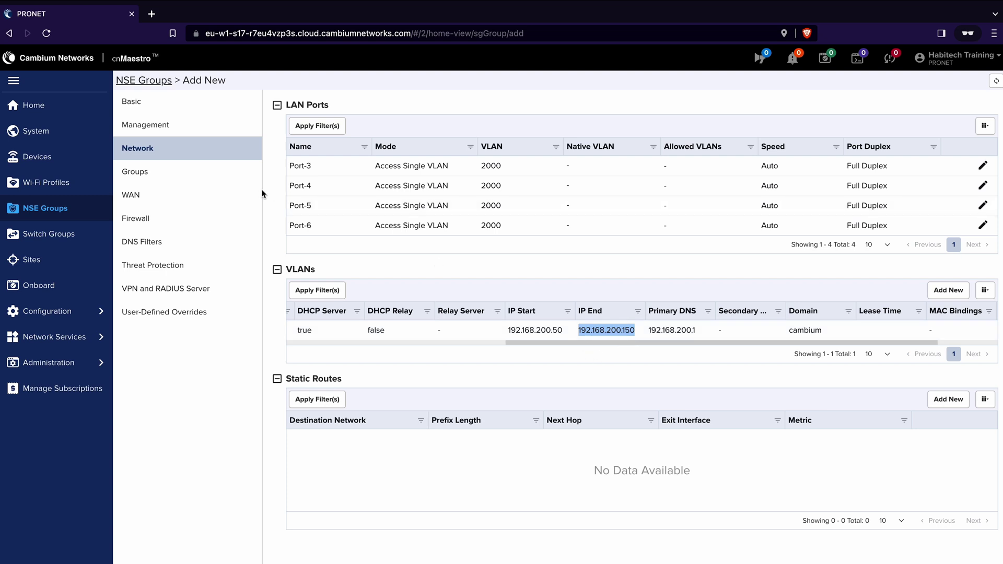
# - Review the Nowhere Lane NSE group's WAN configurations, save the group, and view the empty Onboard queue
pyautogui.click(148, 198)
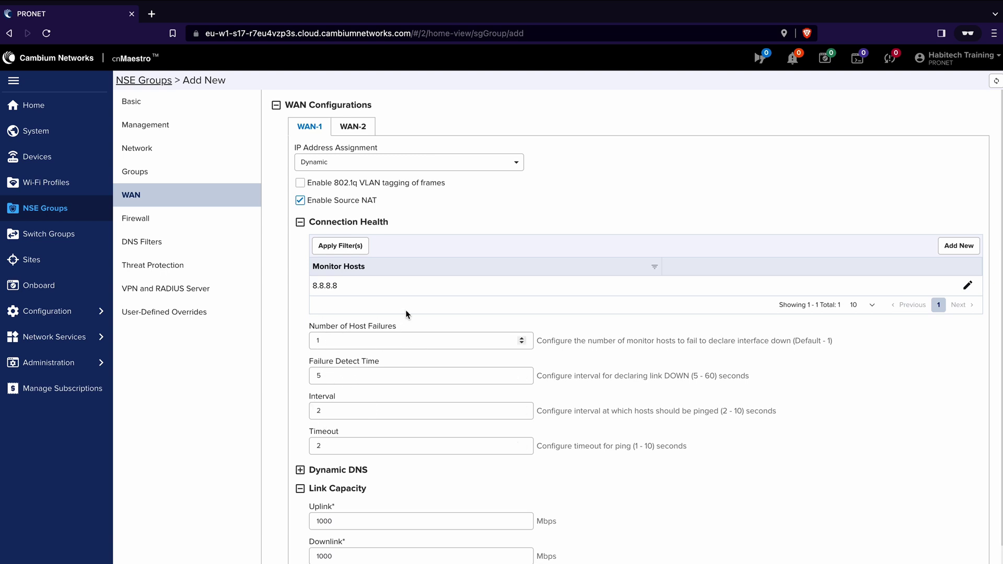
pyautogui.scroll(-2, 431, 321)
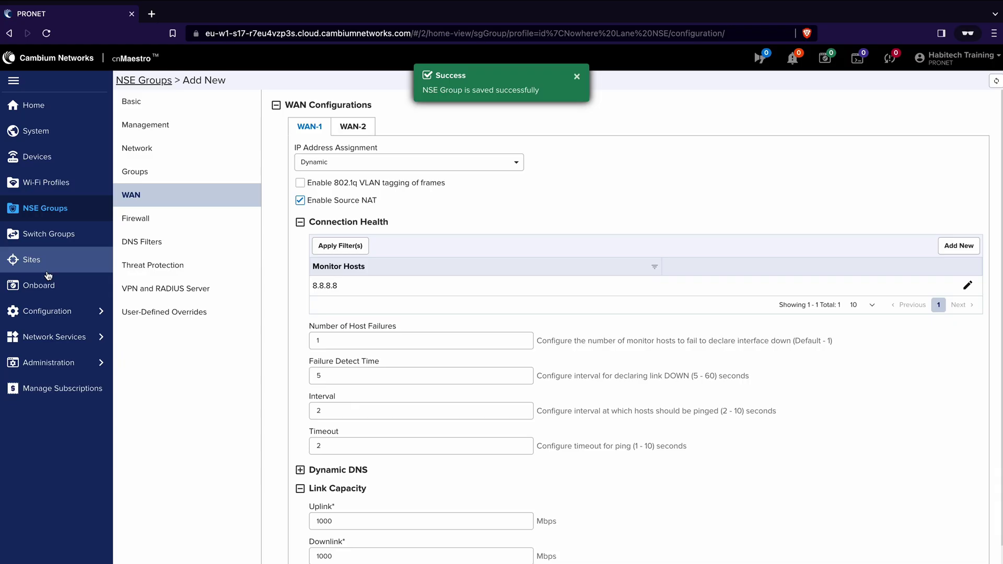
pyautogui.click(48, 285)
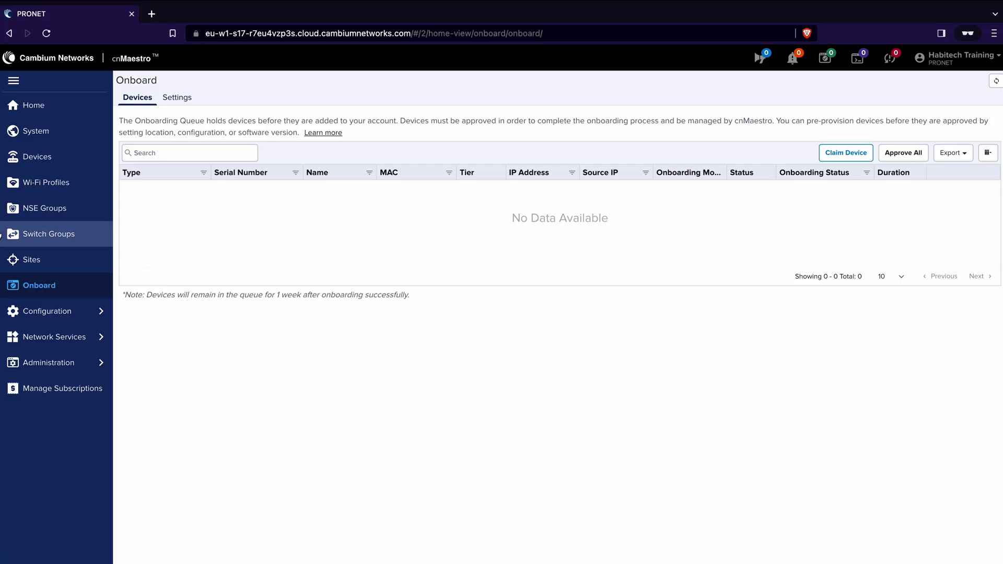
pyautogui.click(844, 154)
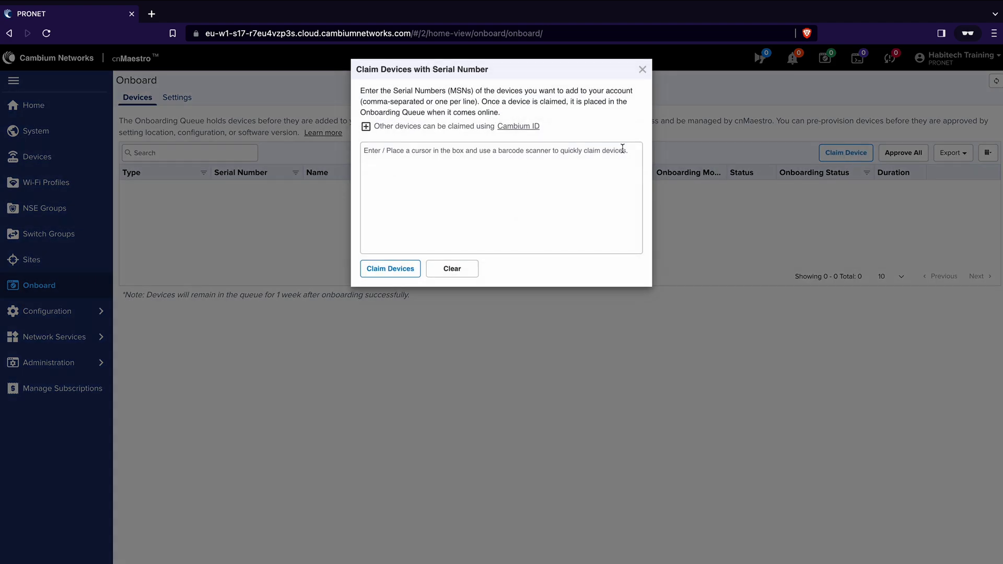
pyautogui.click(418, 153)
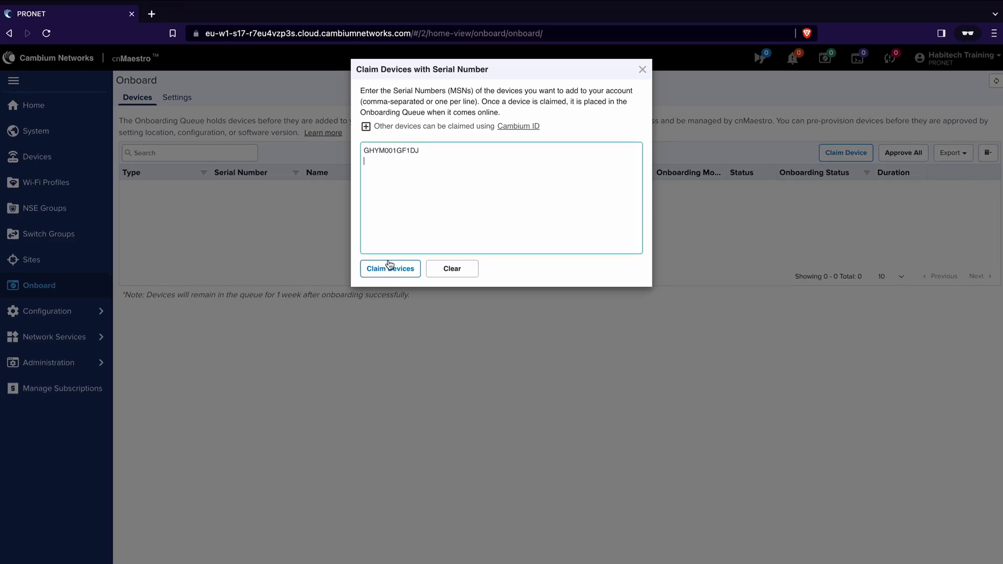
pyautogui.click(392, 269)
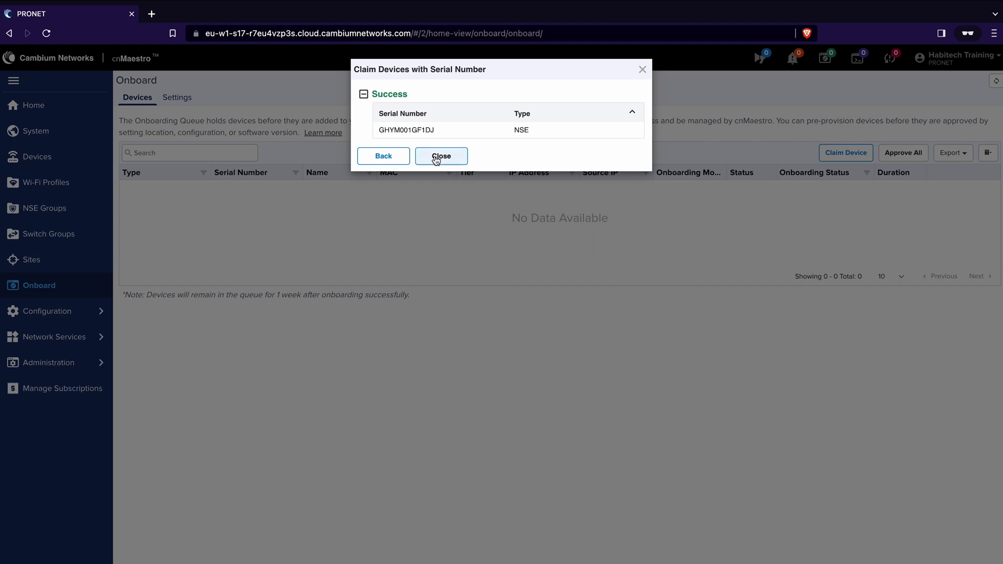
pyautogui.click(437, 157)
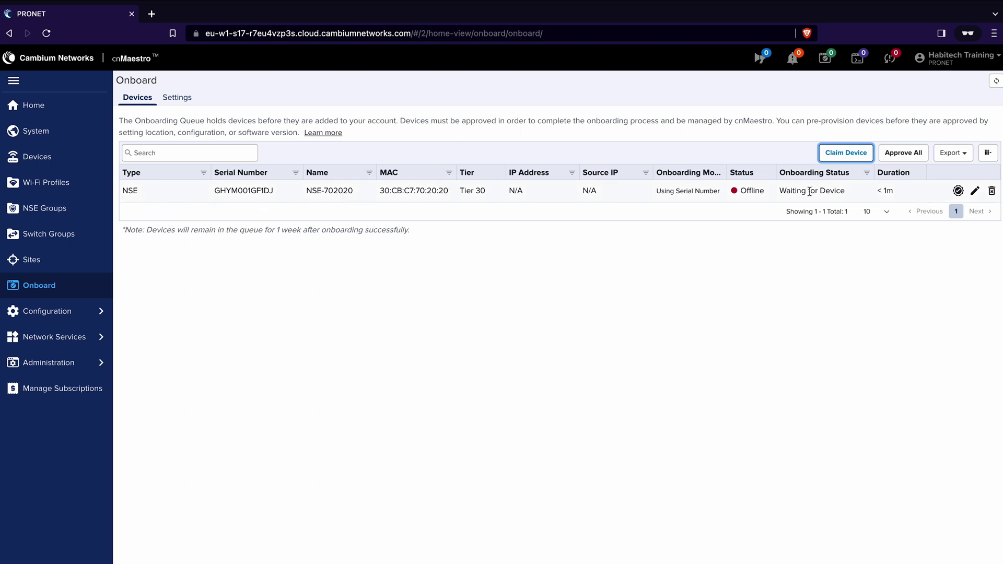
# - Assign the claimed NSE-702020 to the Nowhere Lane NSE group
pyautogui.click(975, 192)
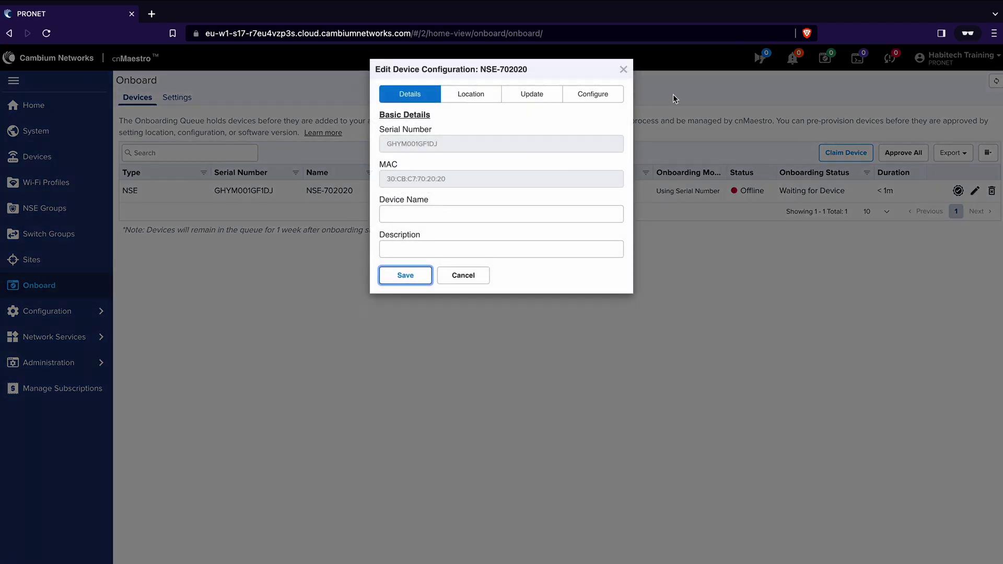
pyautogui.click(595, 94)
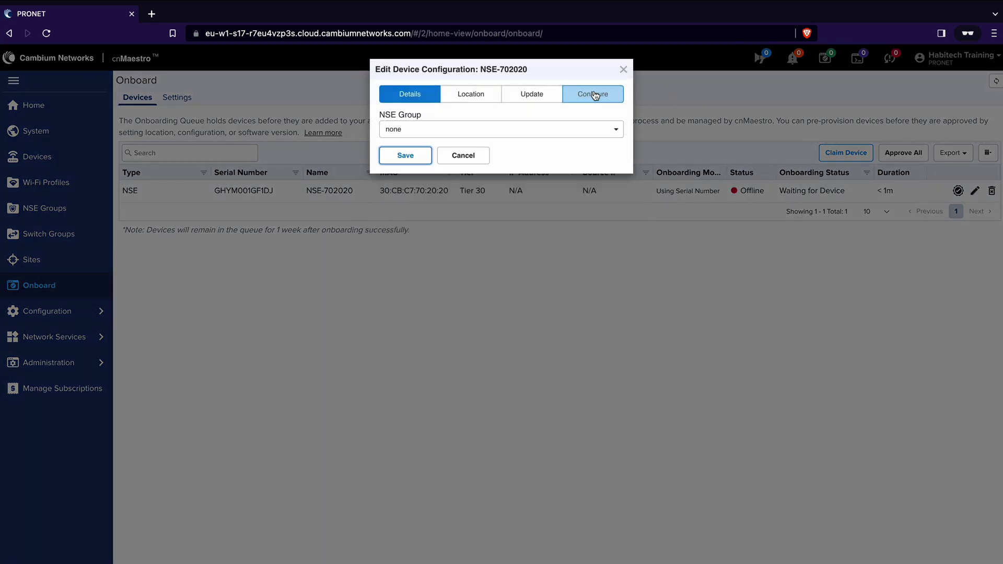
pyautogui.click(613, 137)
pyautogui.click(435, 191)
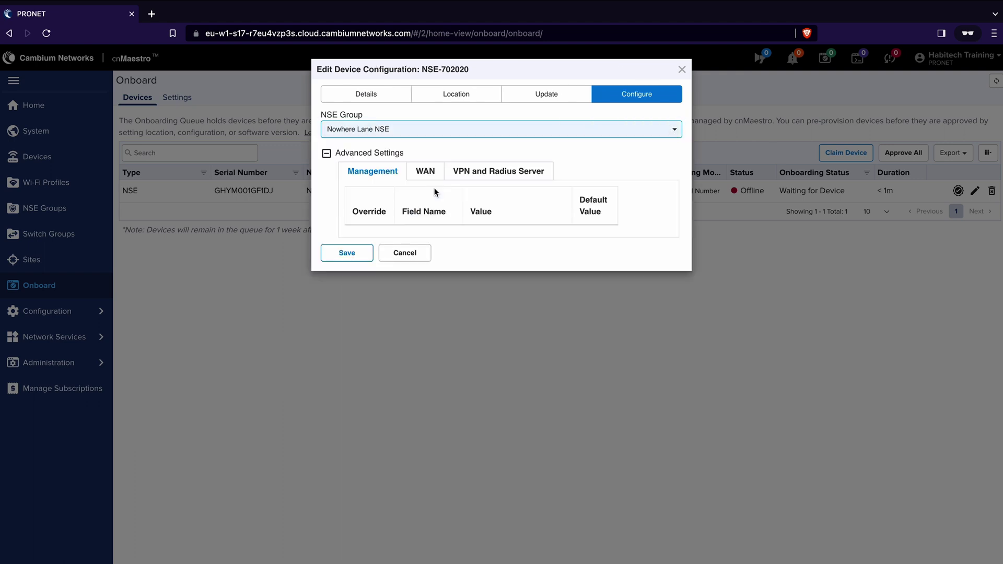
# - Place the device at site 1 Nowhere Lane, save, and approve all queued devices
pyautogui.click(458, 96)
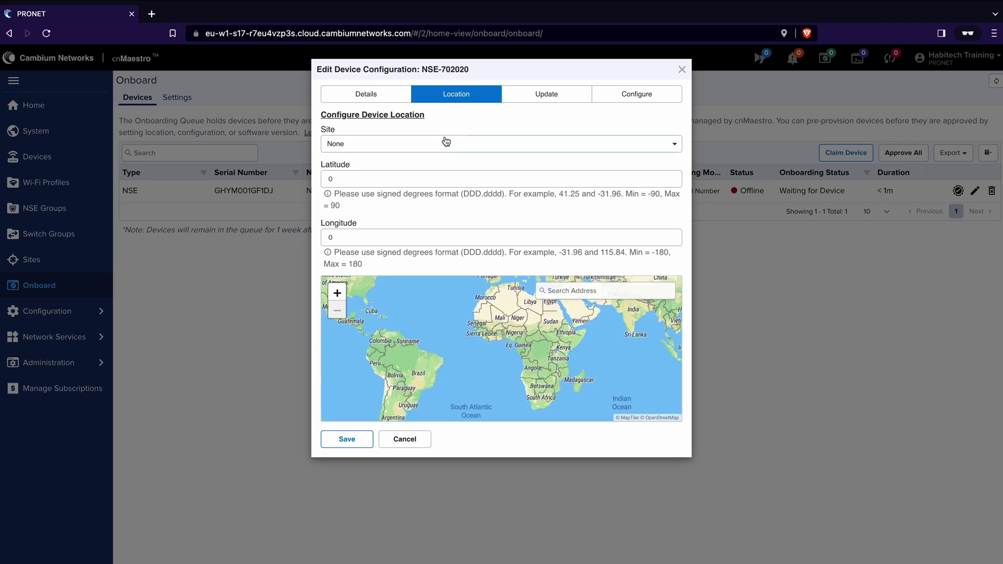
pyautogui.click(446, 142)
pyautogui.click(389, 203)
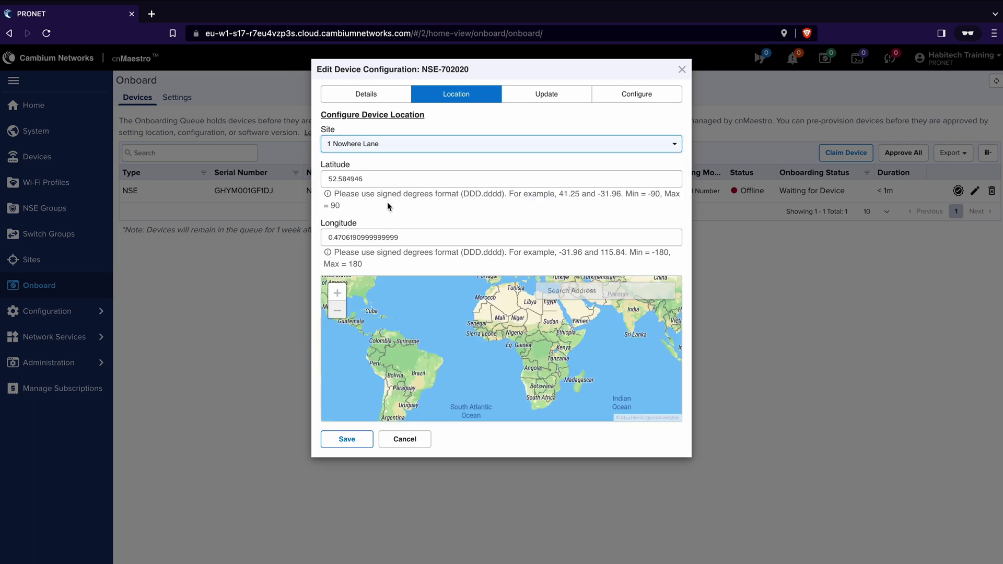
pyautogui.click(345, 445)
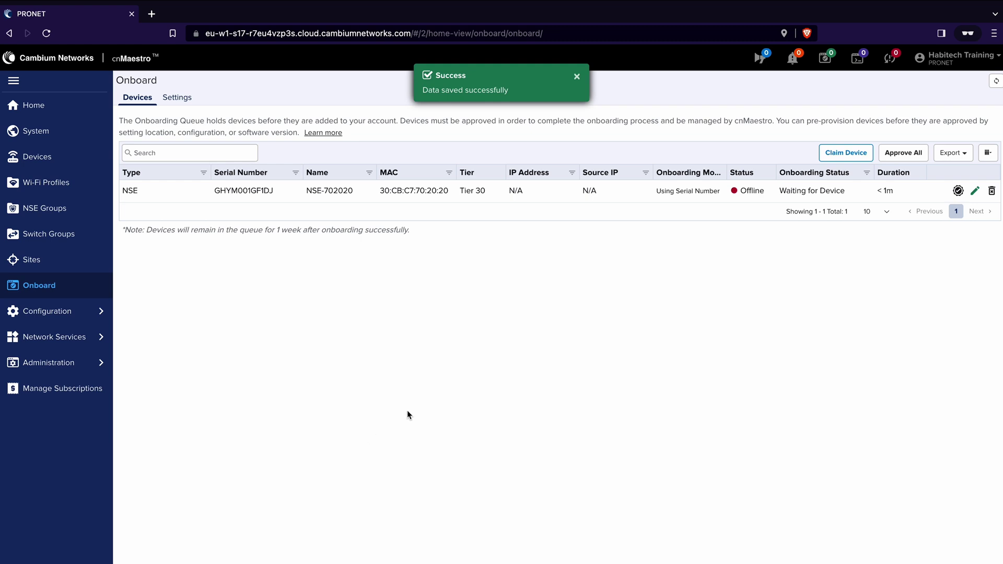
pyautogui.click(898, 158)
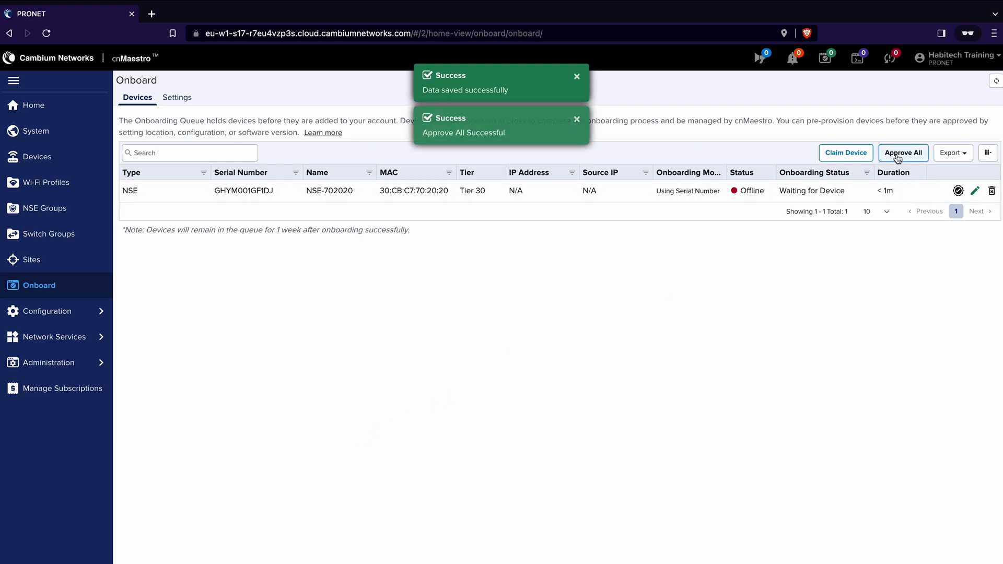